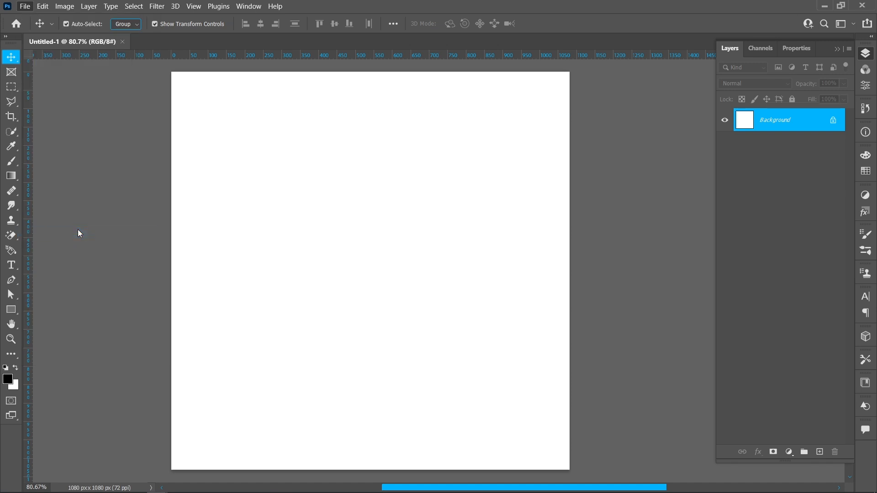
# Step: Place the Hotdog-with-Melted-Cheese-Ketchup-and-fill-Ingredi image as an embedded layer on the blank canvas
pyautogui.click(134, 174)
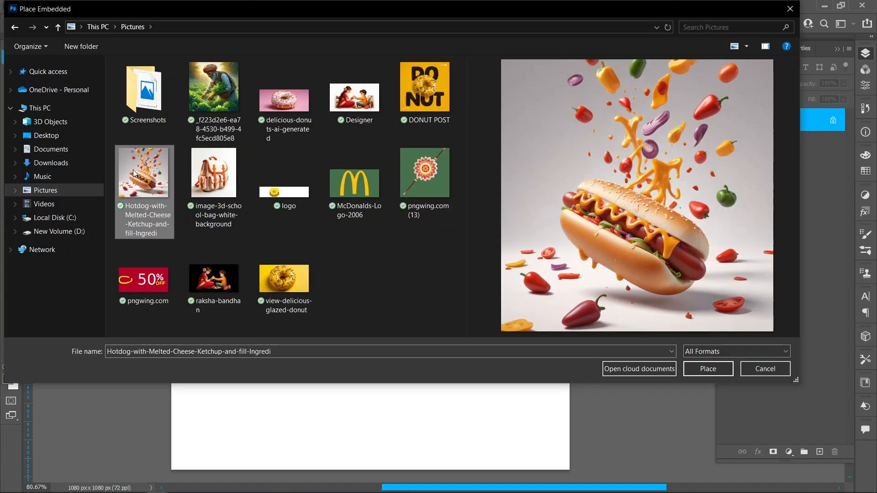
pyautogui.click(710, 367)
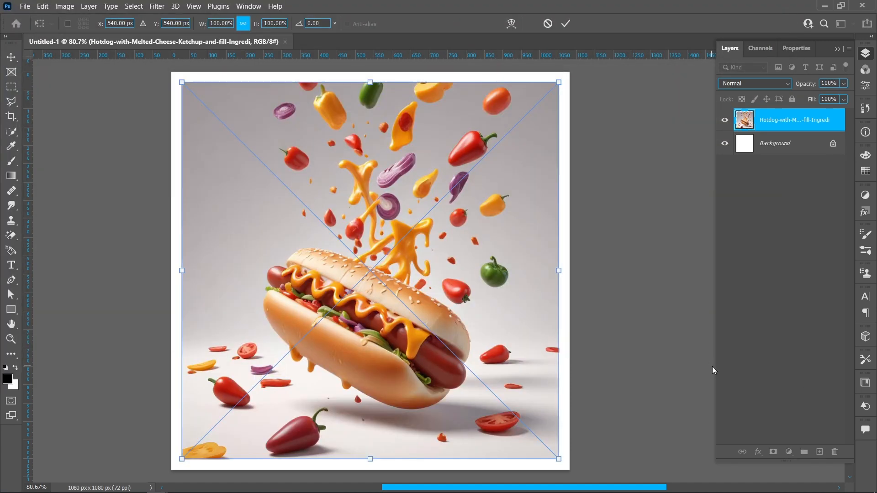
pyautogui.click(567, 23)
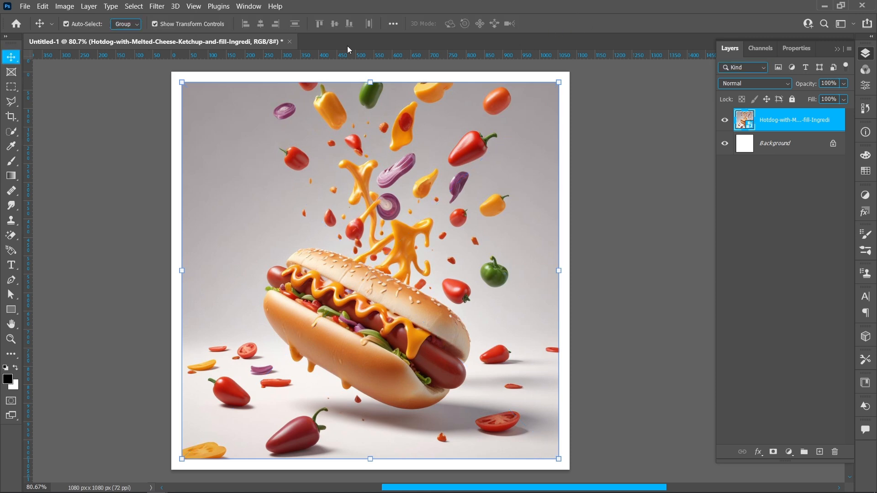
# Step: Select the image's subject automatically, and subtract the stray pepper and vegetable pieces below the hotdog with the Polygonal Lasso
pyautogui.click(9, 133)
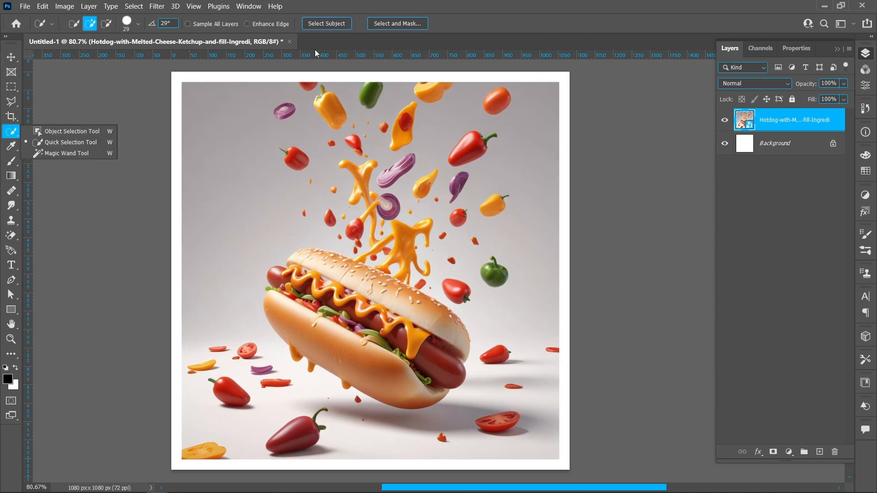
pyautogui.click(326, 24)
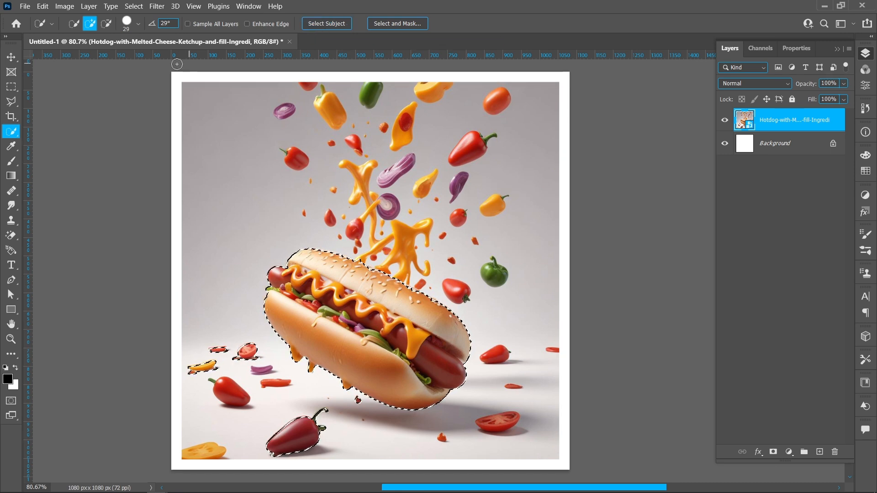
pyautogui.click(11, 107)
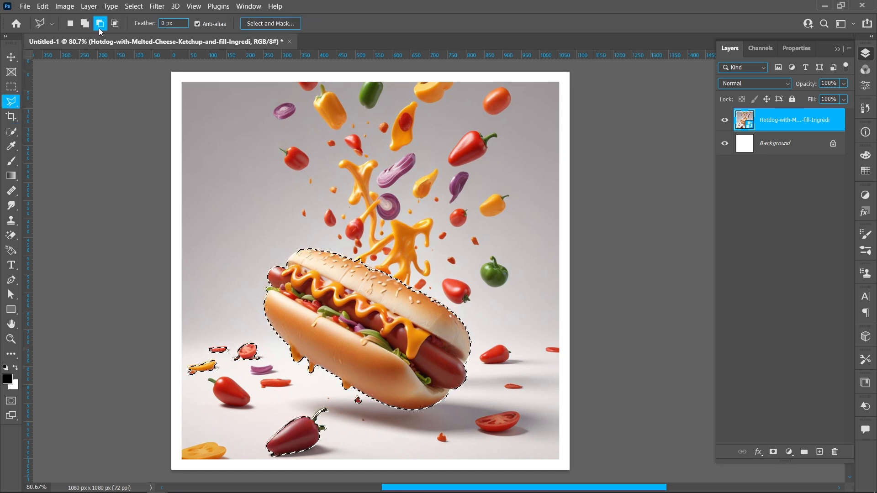
pyautogui.moveTo(251, 333)
pyautogui.mouseDown()
pyautogui.moveTo(182, 333)
pyautogui.moveTo(178, 411)
pyautogui.mouseUp()
pyautogui.moveTo(179, 462); pyautogui.dragTo(373, 466)
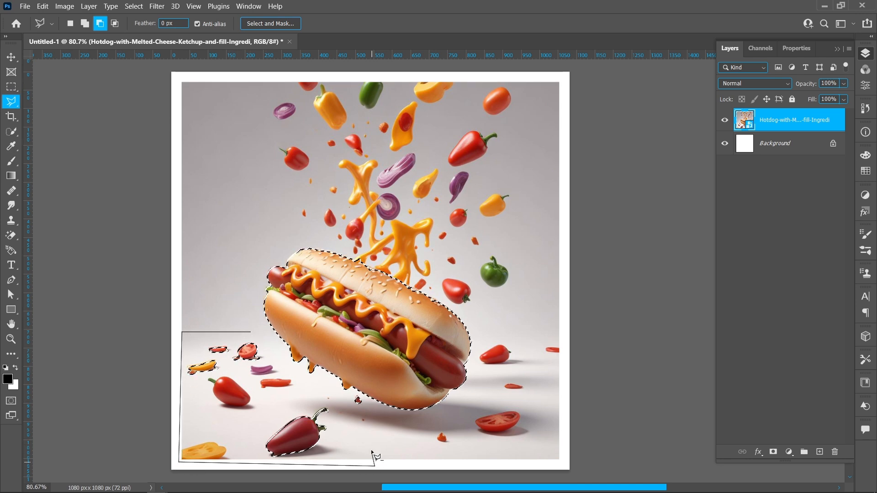
pyautogui.moveTo(376, 404)
pyautogui.mouseDown()
pyautogui.moveTo(353, 393)
pyautogui.moveTo(293, 392)
pyautogui.mouseUp()
pyautogui.moveTo(258, 337); pyautogui.dragTo(255, 334)
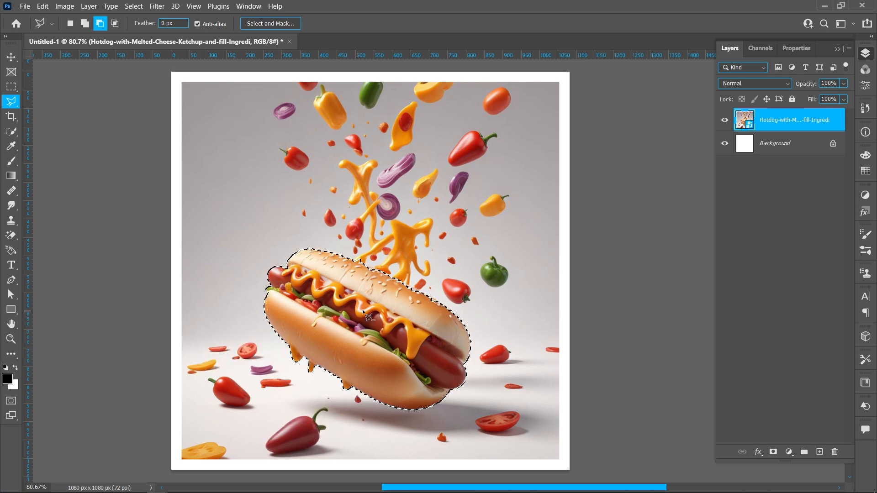
# Step: Subtract the bit of cheese sauce touching the bun's upper edge from the selection with the Polygonal Lasso
pyautogui.scroll(8, 385, 294)
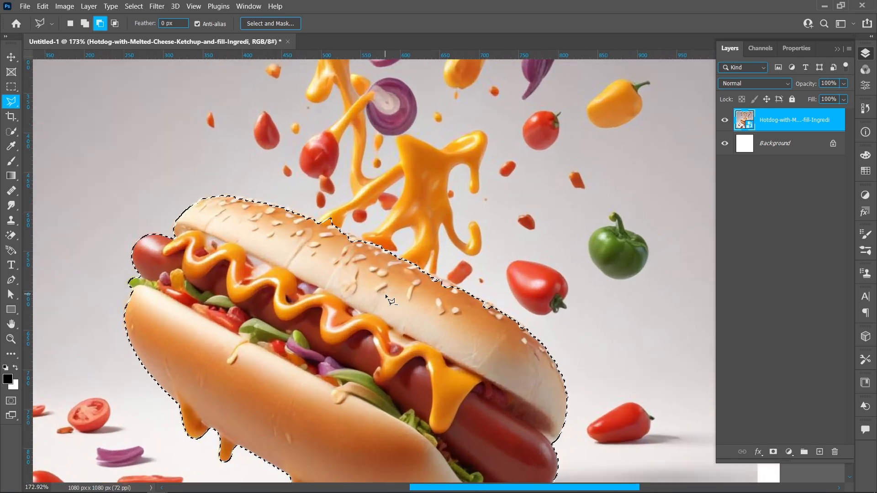
pyautogui.scroll(4, 385, 294)
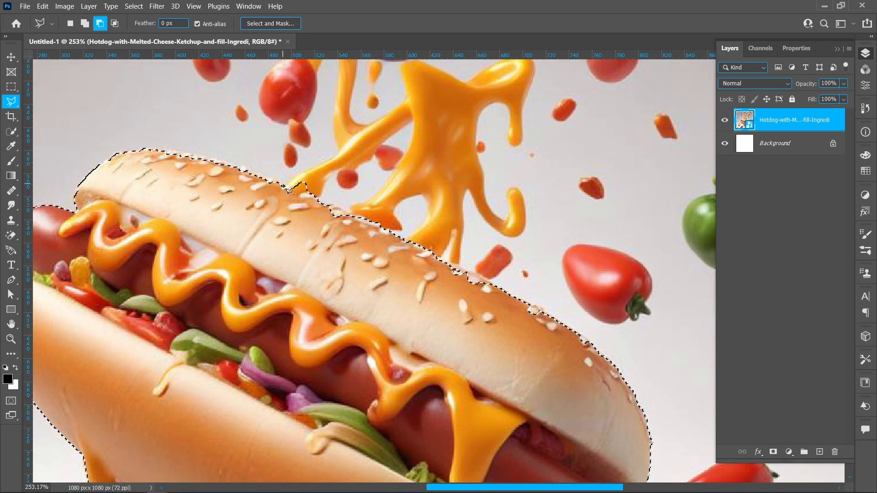
pyautogui.click(299, 193)
pyautogui.click(315, 192)
pyautogui.click(315, 174)
pyautogui.click(287, 174)
pyautogui.click(283, 183)
# Step: Add the missed sesame-seed edge along the middle and right of the upper bun to the selection with the Polygonal Lasso
pyautogui.click(84, 23)
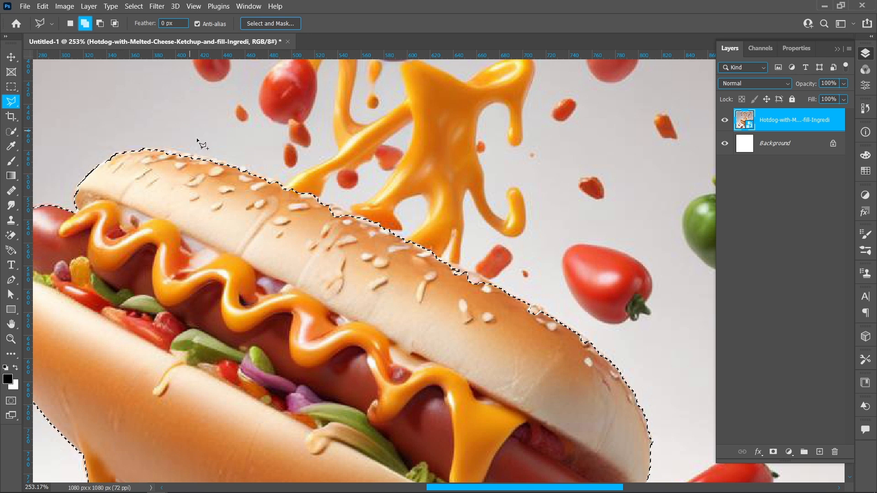
pyautogui.click(319, 202)
pyautogui.click(332, 205)
pyautogui.click(357, 217)
pyautogui.click(369, 219)
pyautogui.click(392, 237)
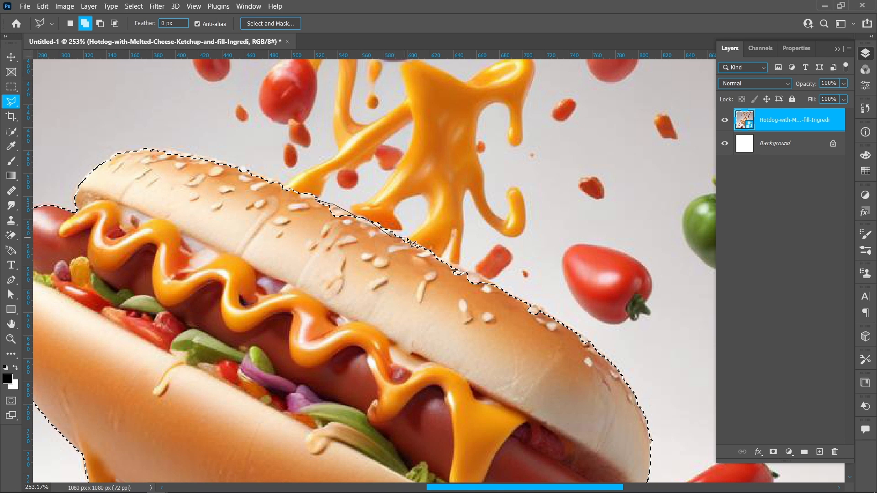
pyautogui.click(436, 259)
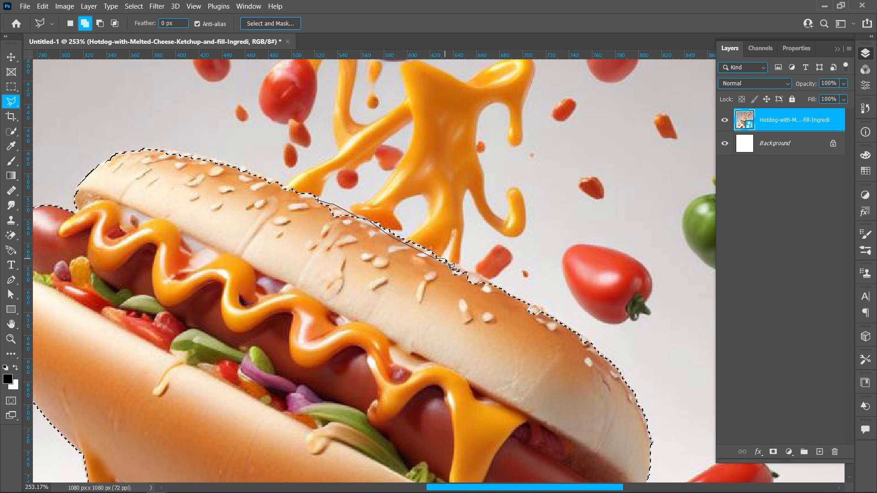
pyautogui.click(444, 259)
pyautogui.click(454, 265)
pyautogui.click(459, 265)
pyautogui.click(480, 275)
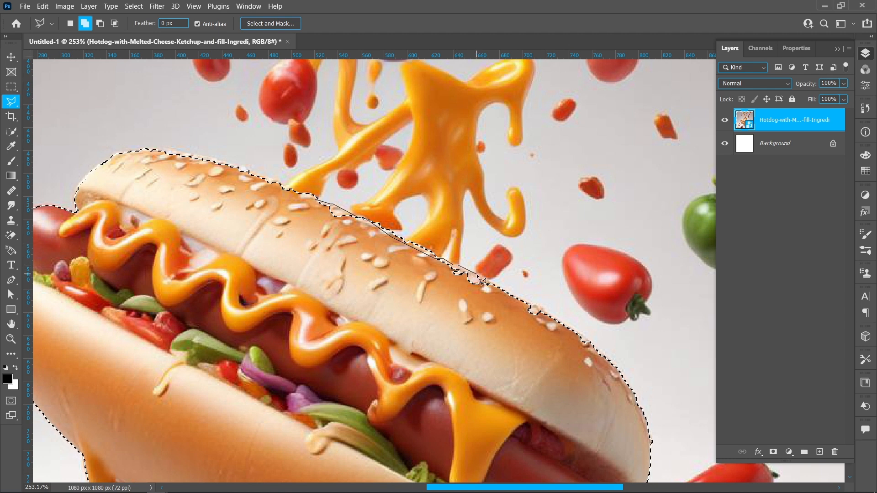
pyautogui.click(536, 306)
pyautogui.click(579, 334)
pyautogui.click(589, 343)
pyautogui.click(588, 359)
pyautogui.click(493, 344)
pyautogui.click(273, 228)
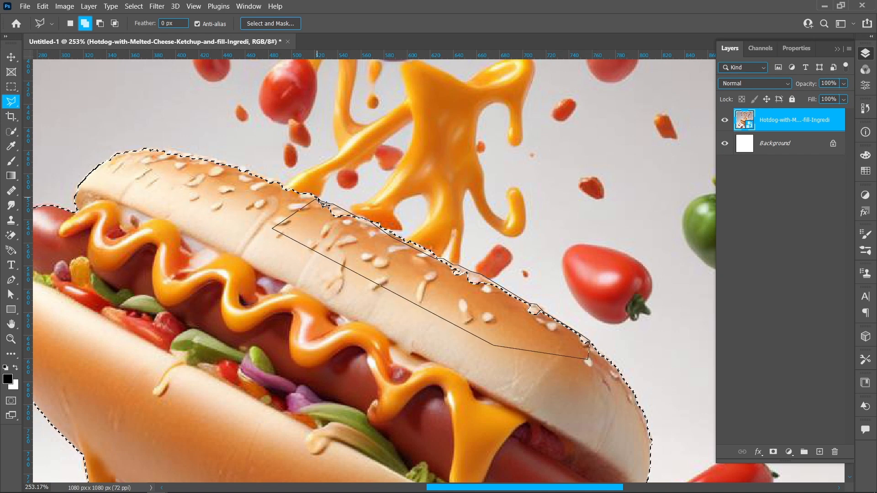
pyautogui.click(319, 200)
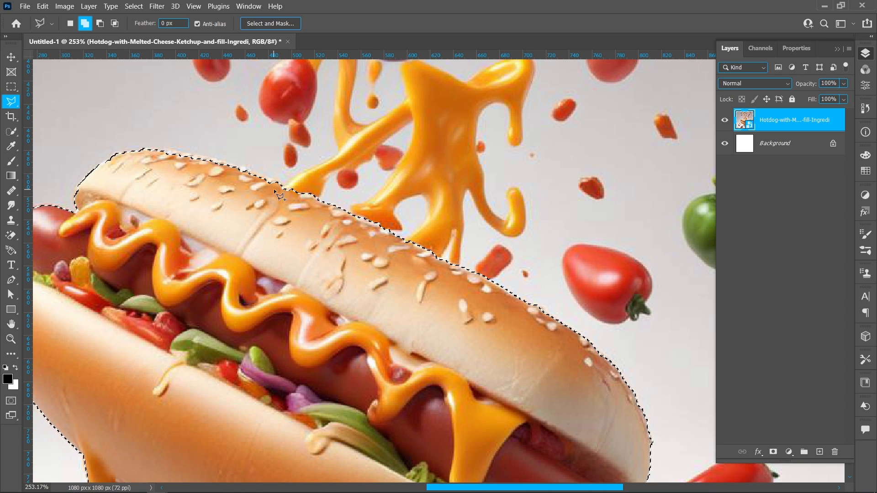
# Step: Add the upper-left edge of the top bun to the selection with the Polygonal Lasso
pyautogui.click(147, 148)
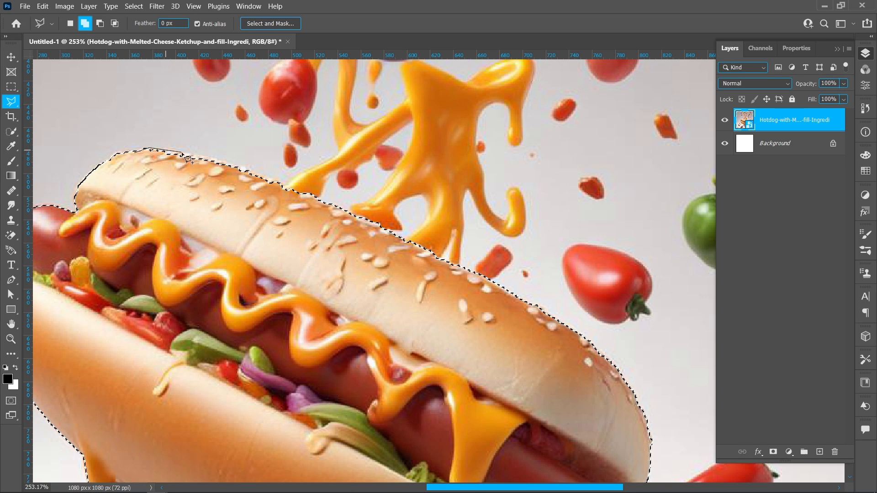
pyautogui.click(212, 158)
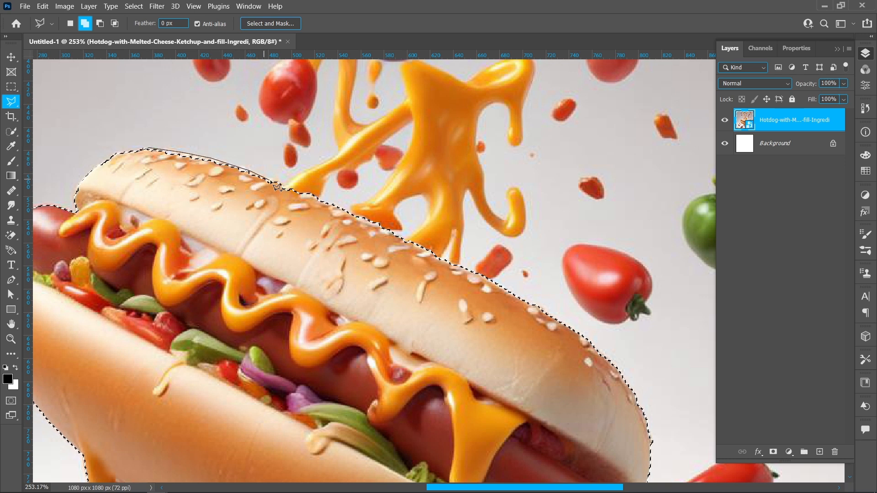
pyautogui.click(135, 154)
# Step: Add a layer mask from the selection to isolate the hotdog from its background
pyautogui.scroll(-6, 206, 168)
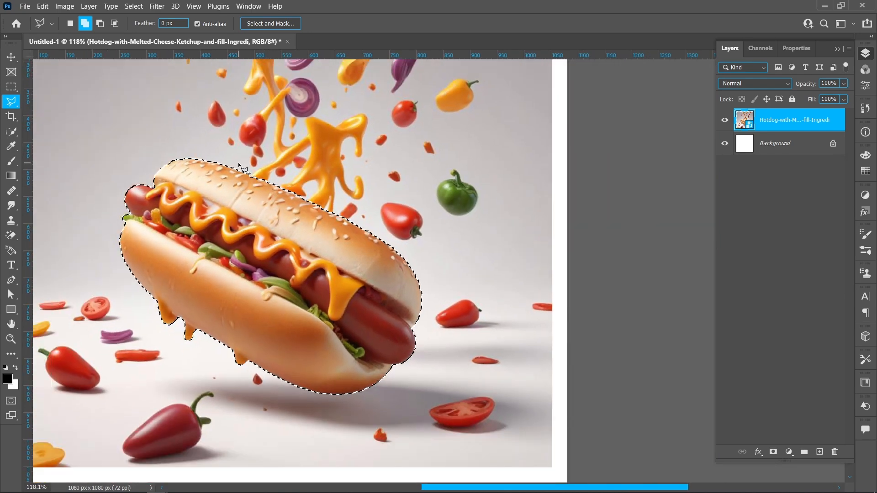
pyautogui.scroll(-4, 237, 163)
pyautogui.moveTo(287, 163); pyautogui.dragTo(385, 254)
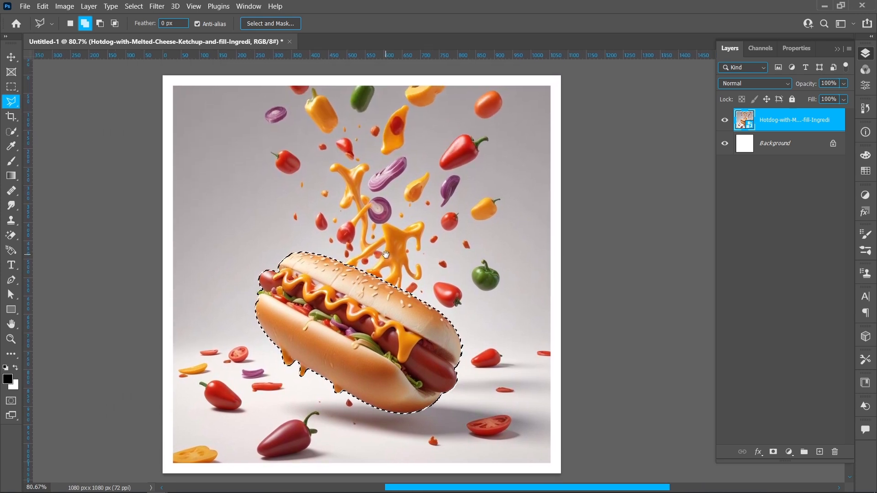
pyautogui.click(772, 452)
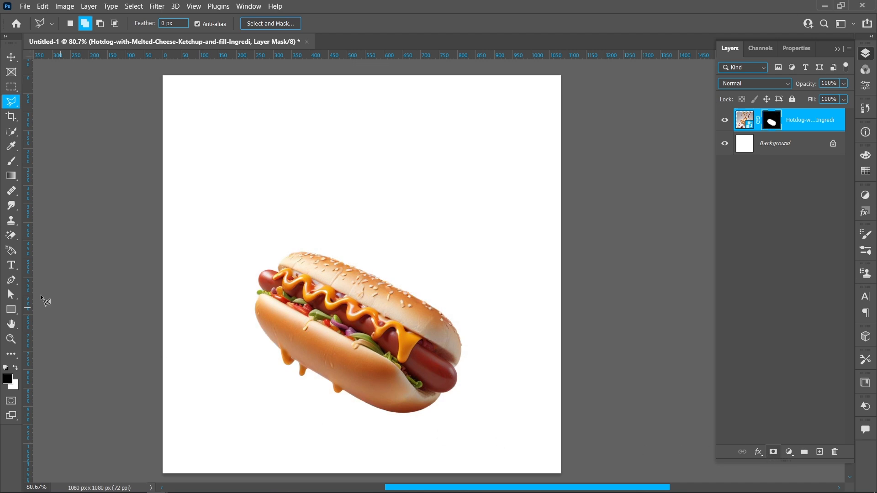
# Step: Draw a closed Pen path along the bun's lower edge and around the three sauce drips beneath it
pyautogui.click(11, 280)
pyautogui.click(74, 282)
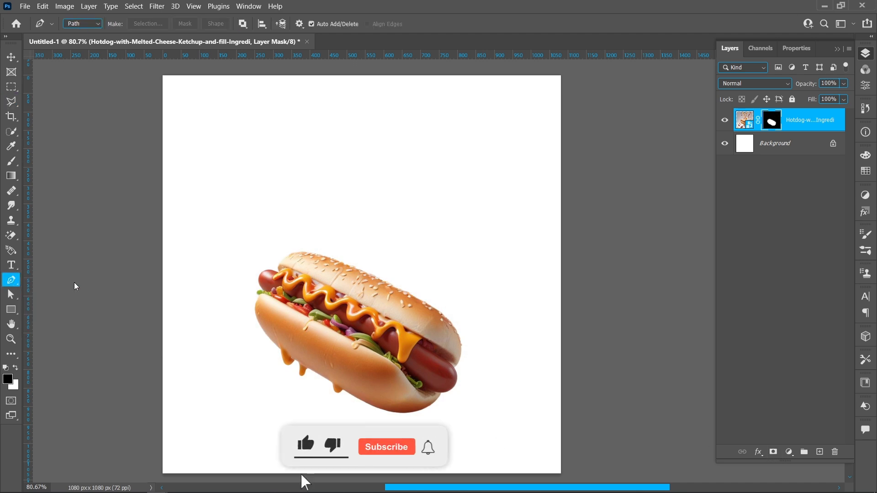
pyautogui.scroll(5, 272, 308)
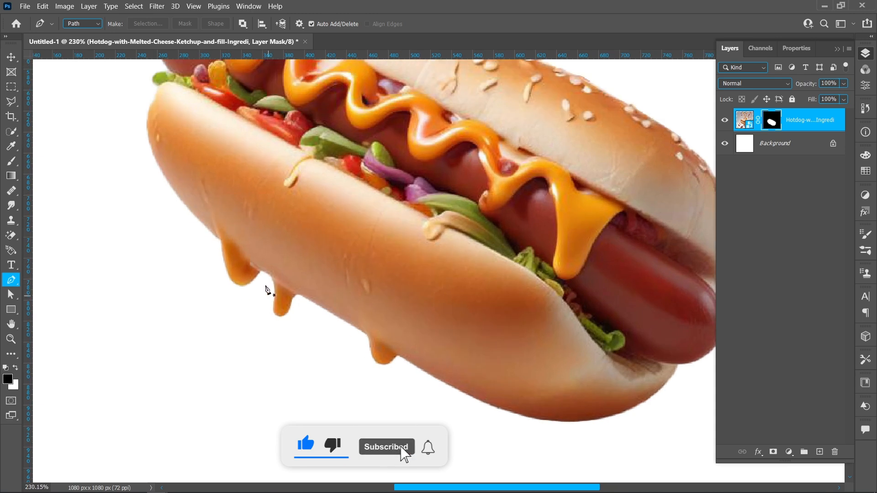
pyautogui.click(192, 215)
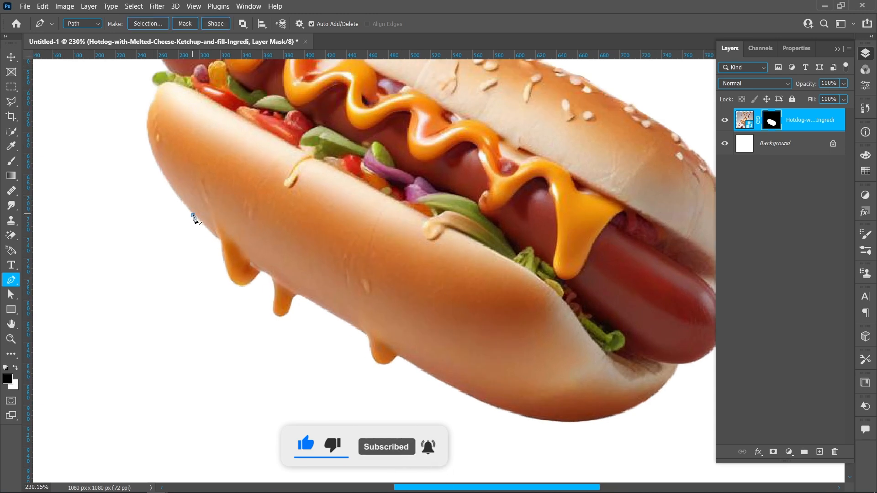
pyautogui.moveTo(327, 311); pyautogui.dragTo(425, 365)
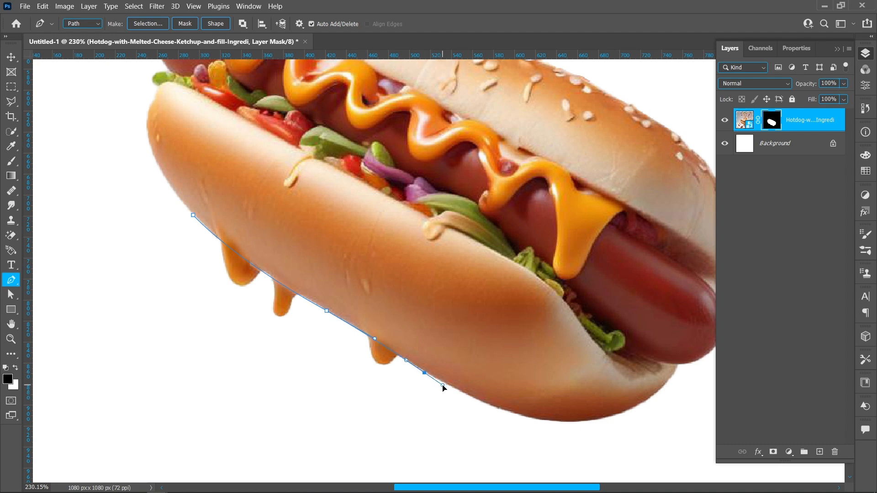
pyautogui.click(272, 398)
pyautogui.click(144, 262)
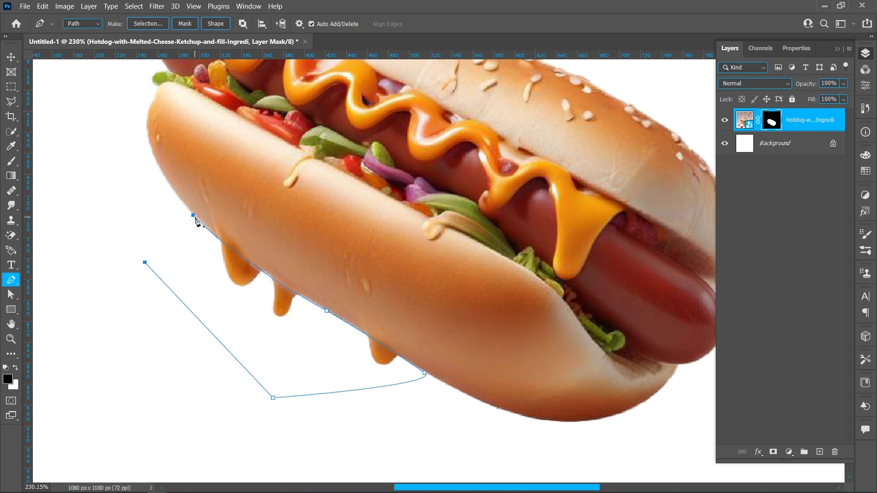
# Step: Convert the path around the drips into a new anti-aliased selection with a 0.2-pixel feather radius
pyautogui.rightClick(206, 257)
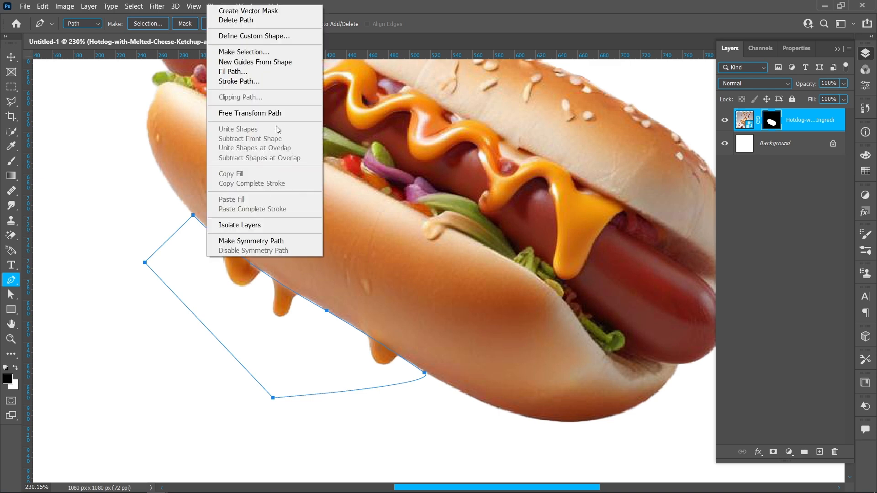
pyautogui.click(281, 51)
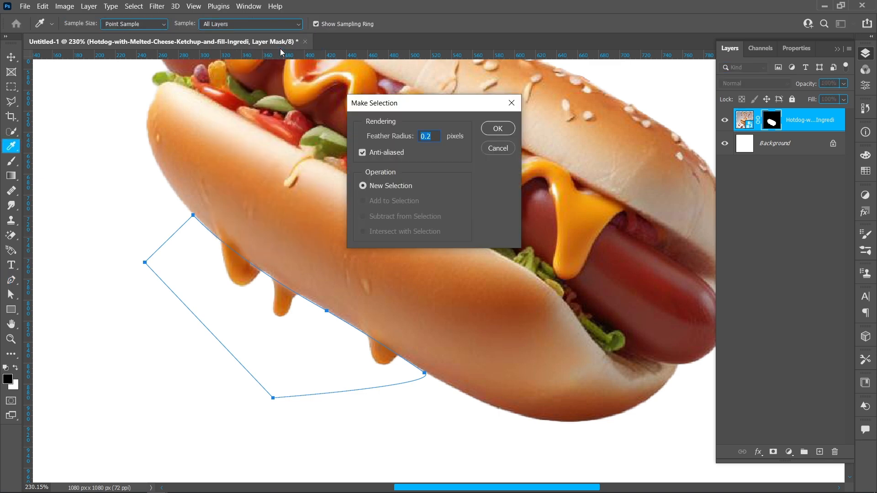
pyautogui.click(496, 130)
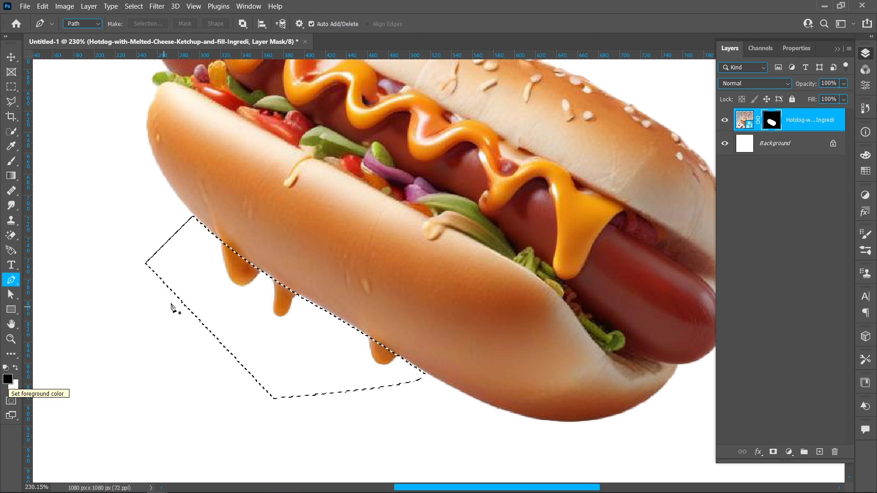
# Step: Fill the selected area of the layer mask with black to hide the sauce drips, and clear the selection
pyautogui.hotkey('alt', 'BackSpace')
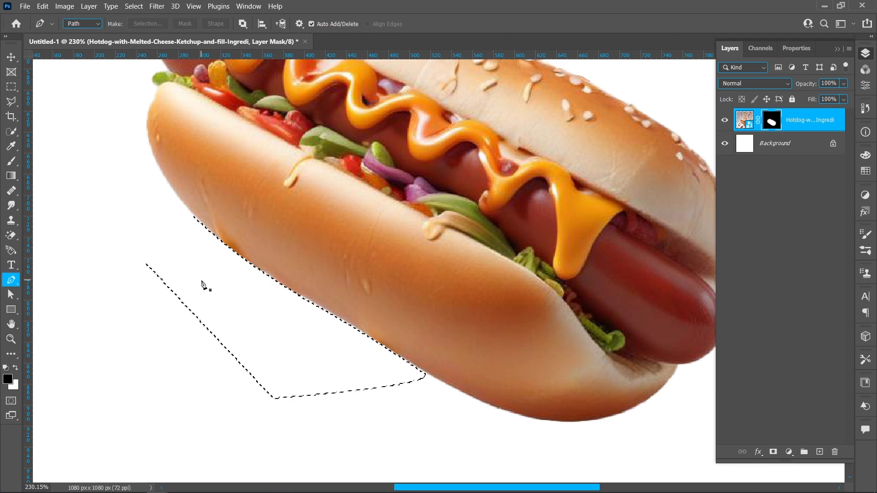
pyautogui.click(134, 6)
pyautogui.click(138, 25)
pyautogui.press('v')
pyautogui.scroll(-5, 341, 194)
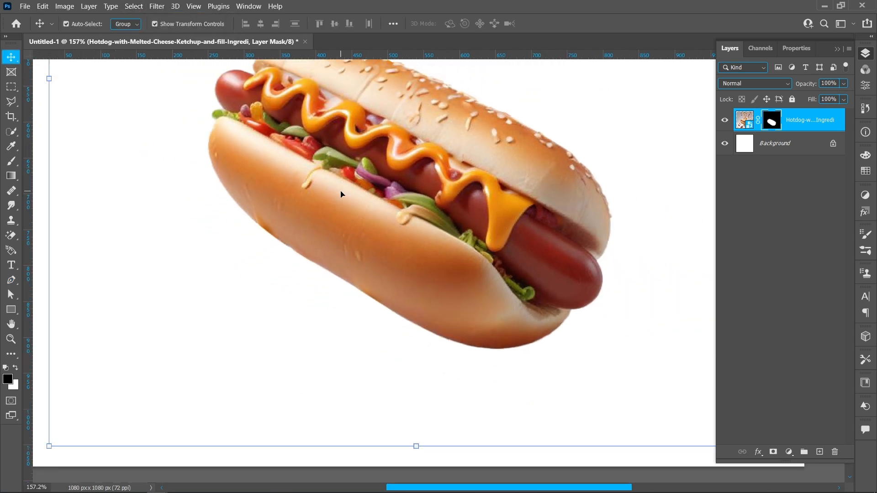
pyautogui.scroll(-2, 386, 212)
pyautogui.moveTo(386, 213); pyautogui.dragTo(385, 259)
pyautogui.scroll(-2, 384, 251)
pyautogui.scroll(1, 384, 247)
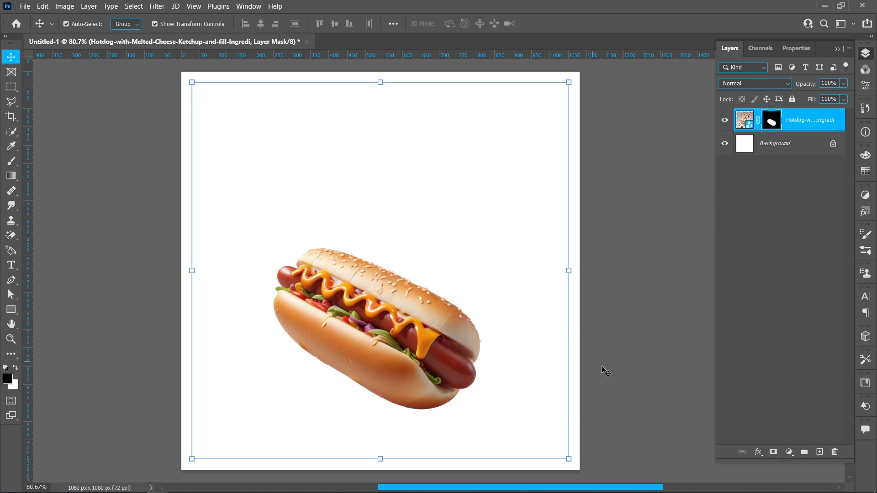
# Step: Add a new layer above the hotdog, activate the Smudge tool, and load the hotdog's layer mask as a selection
pyautogui.click(819, 451)
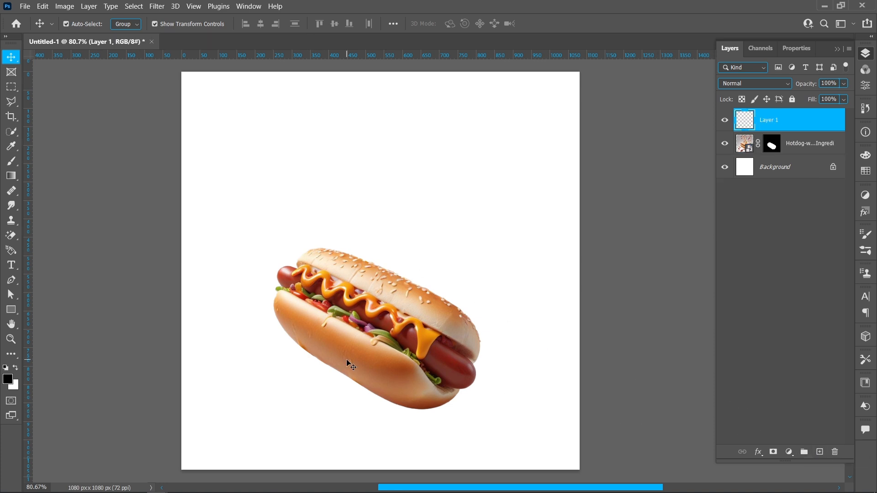
pyautogui.rightClick(12, 206)
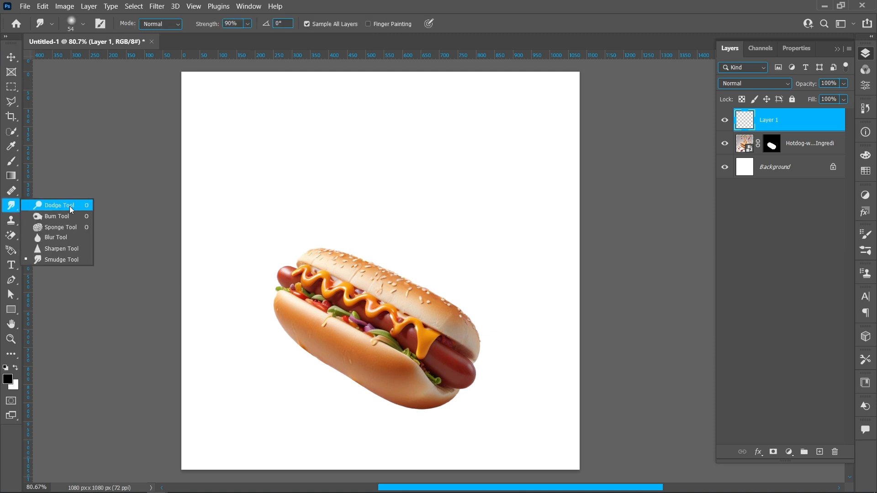
pyautogui.click(67, 259)
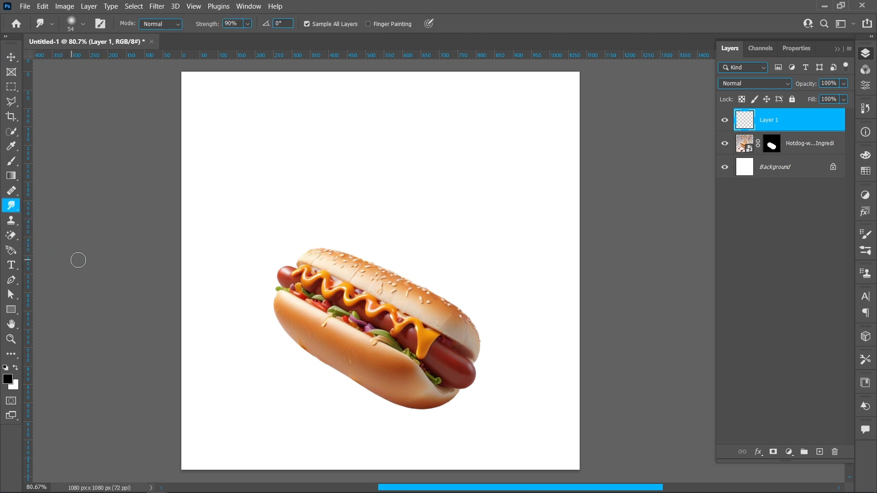
pyautogui.keyDown('ctrl'); pyautogui.click(774, 147); pyautogui.keyUp('ctrl')
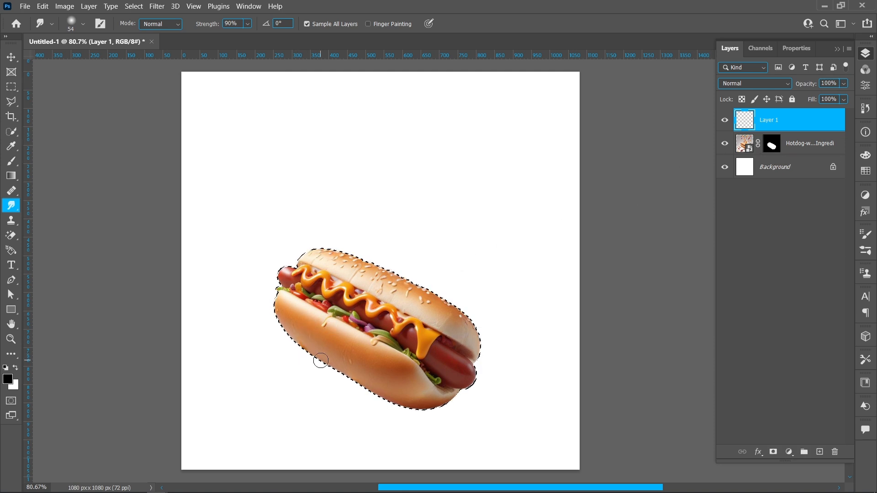
# Step: Smudge the rough areas along the bun's lower edge inside the selection on the new layer, and clear the selection
pyautogui.scroll(3, 315, 368)
pyautogui.scroll(3, 462, 457)
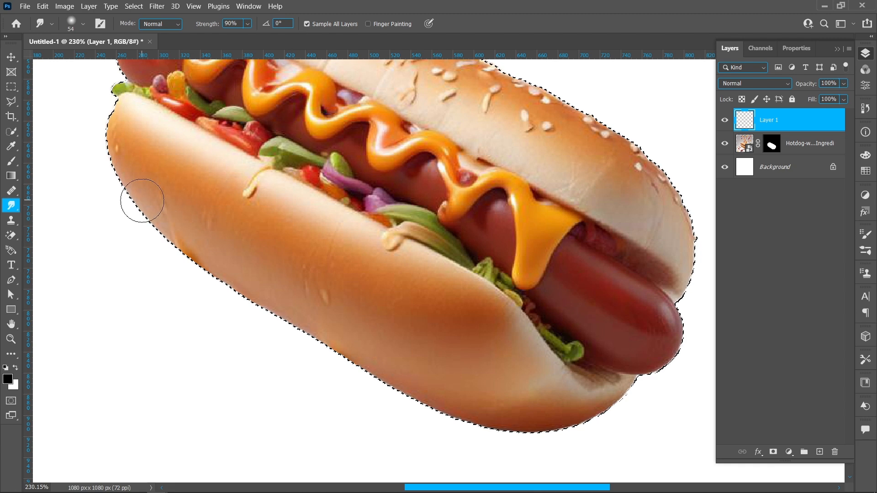
pyautogui.moveTo(165, 236)
pyautogui.mouseDown()
pyautogui.moveTo(172, 252)
pyautogui.moveTo(190, 247)
pyautogui.moveTo(195, 272)
pyautogui.moveTo(175, 243)
pyautogui.moveTo(187, 266)
pyautogui.moveTo(213, 273)
pyautogui.moveTo(145, 199)
pyautogui.mouseUp()
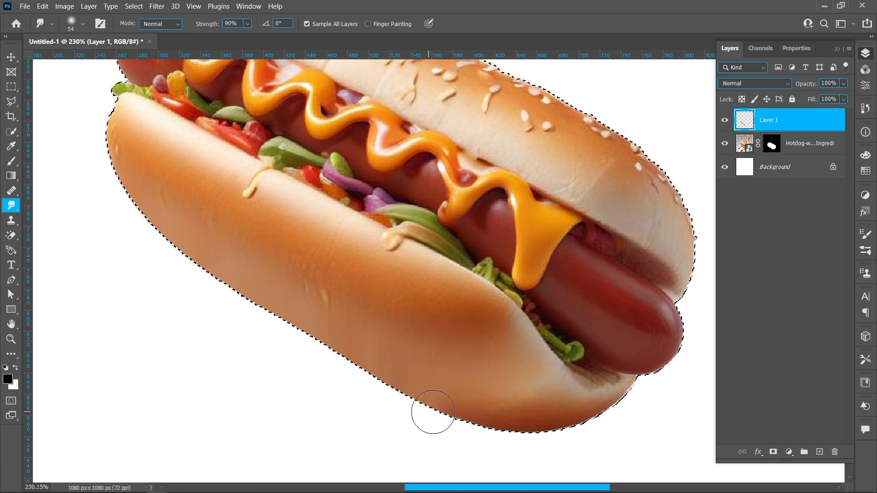
pyautogui.moveTo(324, 362); pyautogui.dragTo(289, 354)
pyautogui.moveTo(220, 299)
pyautogui.mouseDown()
pyautogui.moveTo(217, 274)
pyautogui.moveTo(275, 350)
pyautogui.moveTo(308, 368)
pyautogui.moveTo(383, 383)
pyautogui.moveTo(386, 418)
pyautogui.moveTo(372, 407)
pyautogui.moveTo(434, 410)
pyautogui.moveTo(433, 431)
pyautogui.moveTo(491, 432)
pyautogui.moveTo(417, 430)
pyautogui.moveTo(472, 420)
pyautogui.moveTo(354, 404)
pyautogui.mouseUp()
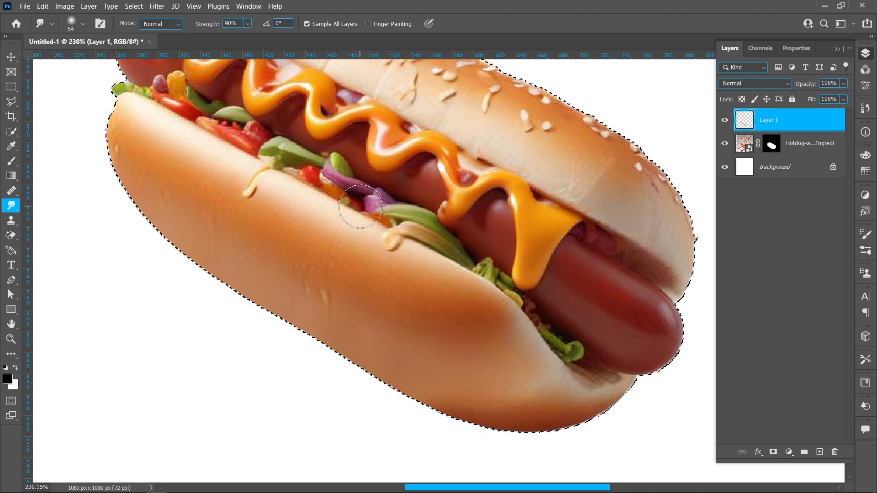
pyautogui.scroll(-5, 360, 207)
pyautogui.scroll(-3, 361, 206)
pyautogui.moveTo(360, 206); pyautogui.dragTo(346, 334)
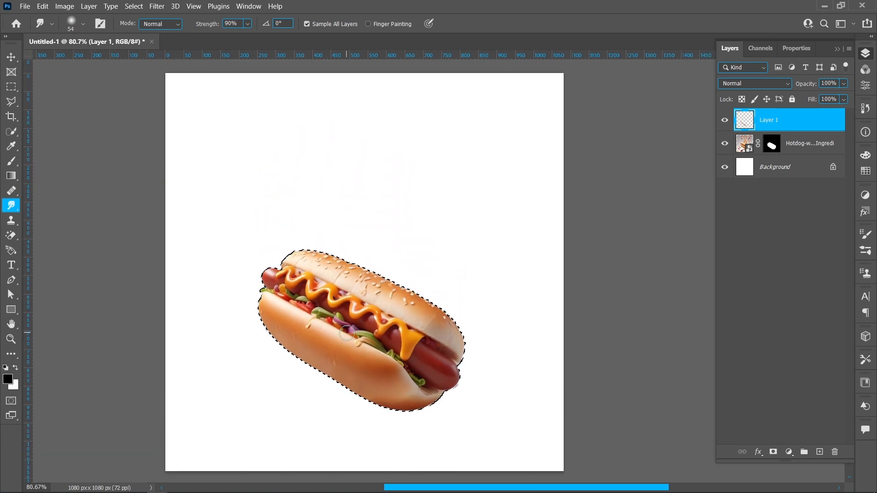
pyautogui.click(134, 5)
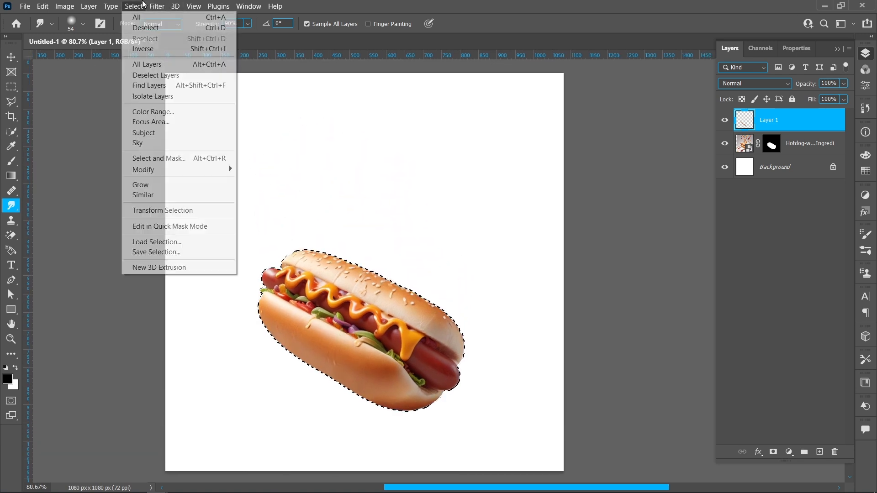
pyautogui.click(147, 29)
# Step: Group the smudge layer with the masked hotdog layer and name the group Hotdog
pyautogui.click(6, 62)
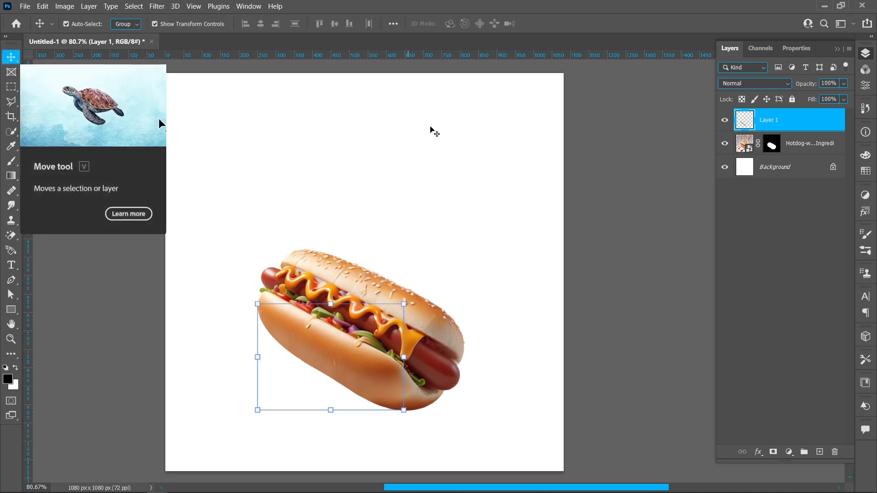
pyautogui.keyDown('shift'); pyautogui.click(798, 150); pyautogui.keyUp('shift')
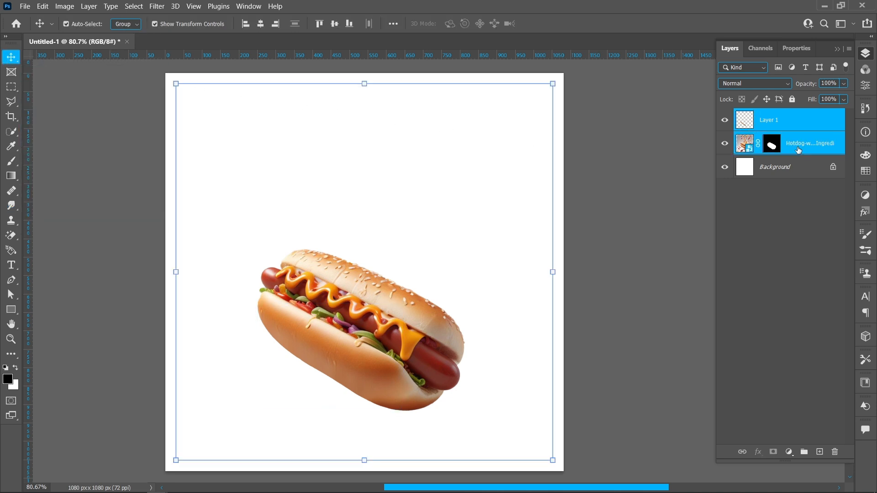
pyautogui.click(804, 452)
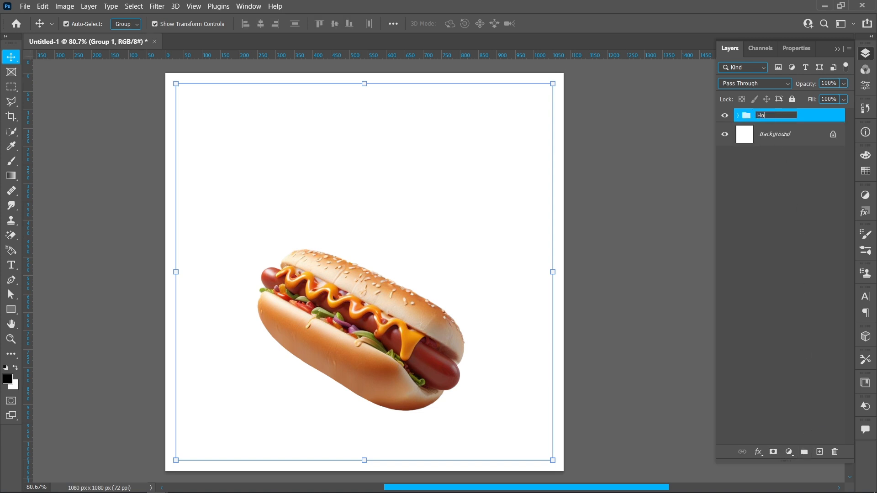
pyautogui.press('Return')
# Step: Scale the Hotdog group to about 130.48%, reposition it near the canvas center, and flip it horizontally
pyautogui.moveTo(559, 269); pyautogui.dragTo(750, 269)
pyautogui.moveTo(448, 322); pyautogui.dragTo(369, 243)
pyautogui.moveTo(666, 192); pyautogui.dragTo(589, 192)
pyautogui.rightClick(394, 206)
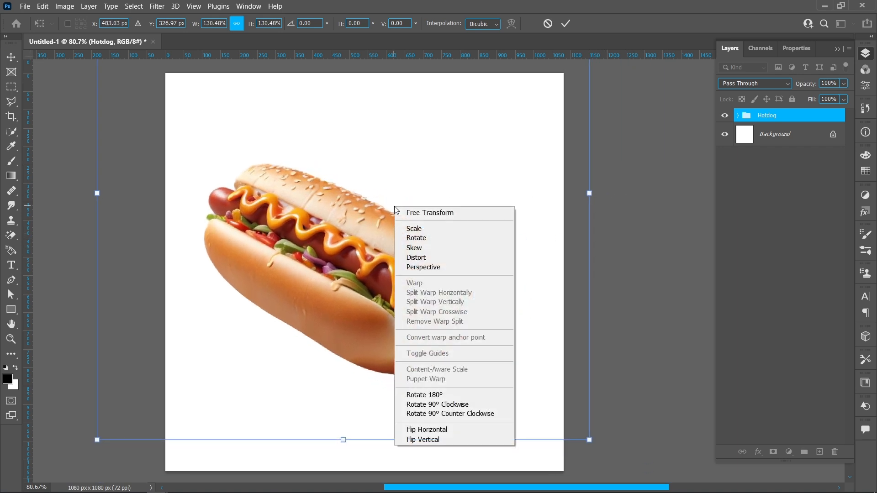
pyautogui.click(408, 429)
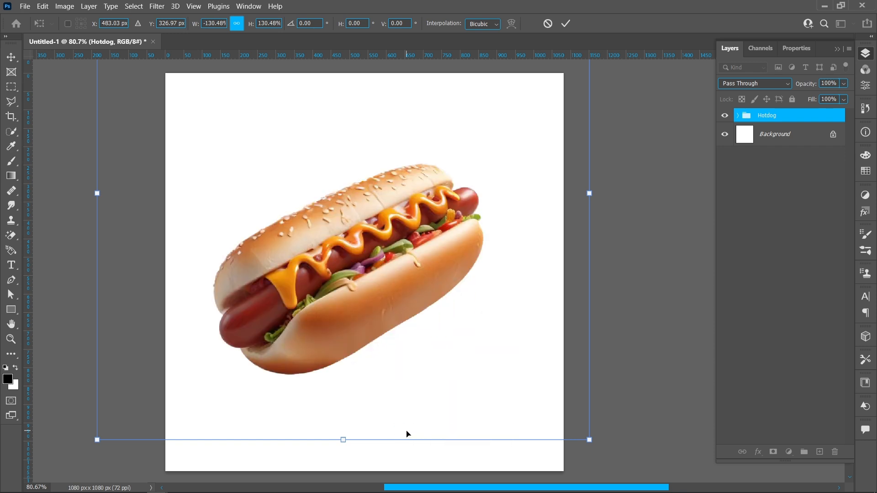
pyautogui.click(564, 24)
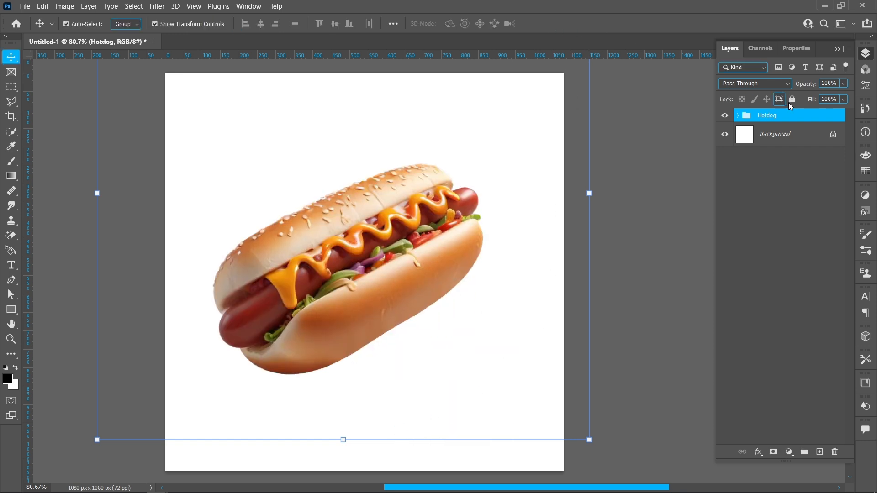
# Step: Convert the Hotdog group to a smart object and rotate it by about -7.6°
pyautogui.rightClick(786, 115)
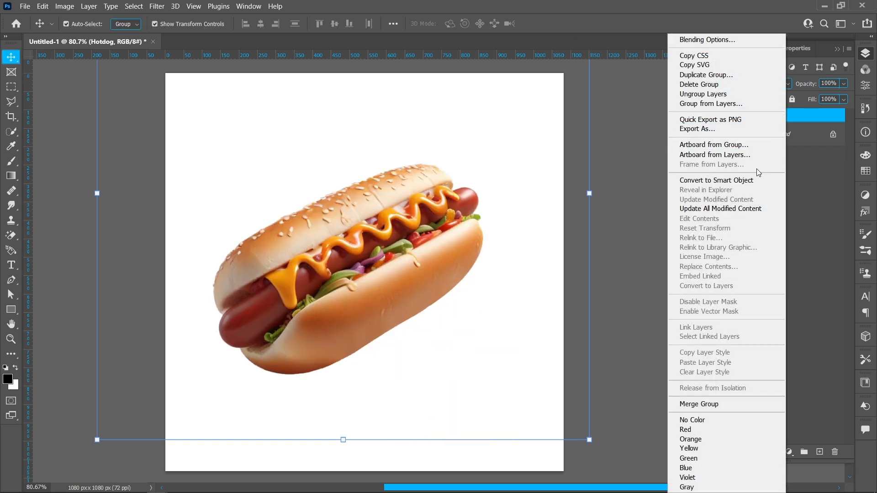
pyautogui.click(742, 181)
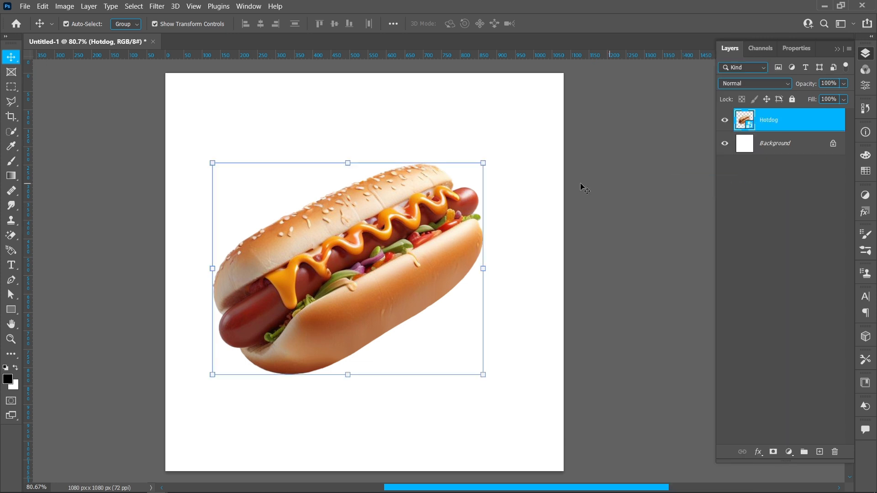
pyautogui.moveTo(491, 164); pyautogui.dragTo(481, 139)
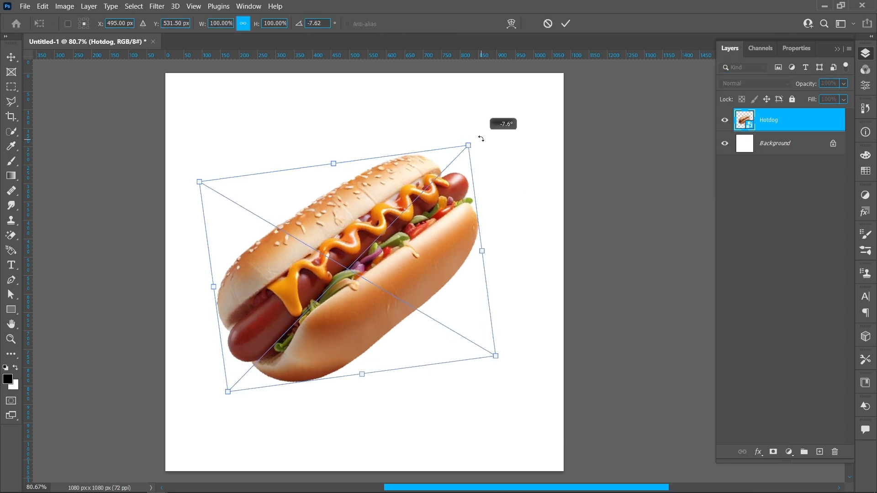
pyautogui.click(564, 25)
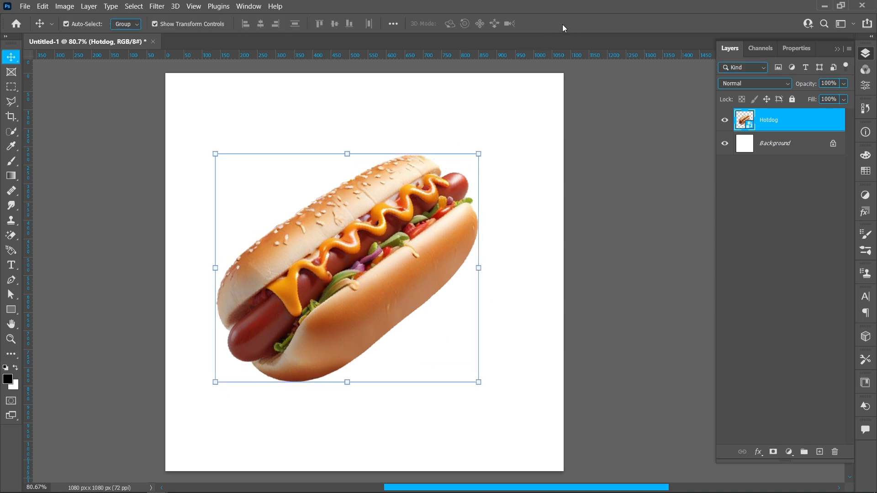
# Step: In the hotdog's Camera Raw Filter, set Temperature +8, Tint +7, Contrast +10, Highlights +6, Whites +8, Blacks -7, Texture +12 and Clarity +20
pyautogui.click(161, 7)
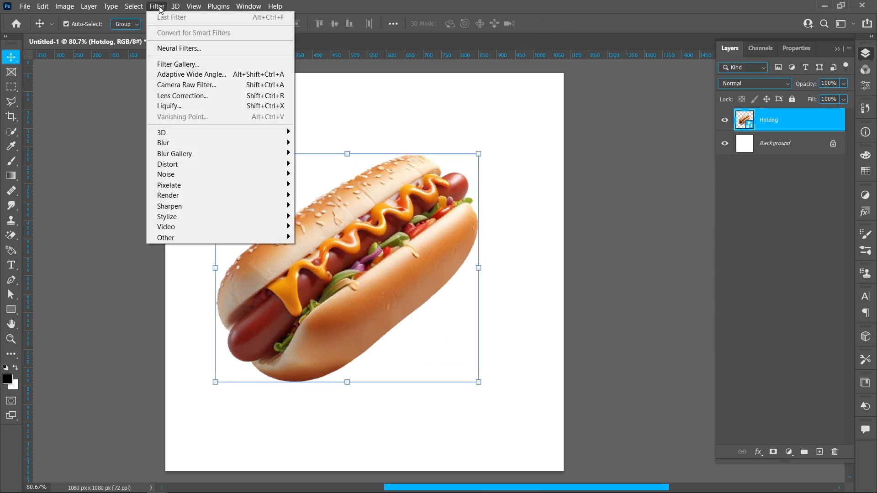
pyautogui.click(230, 86)
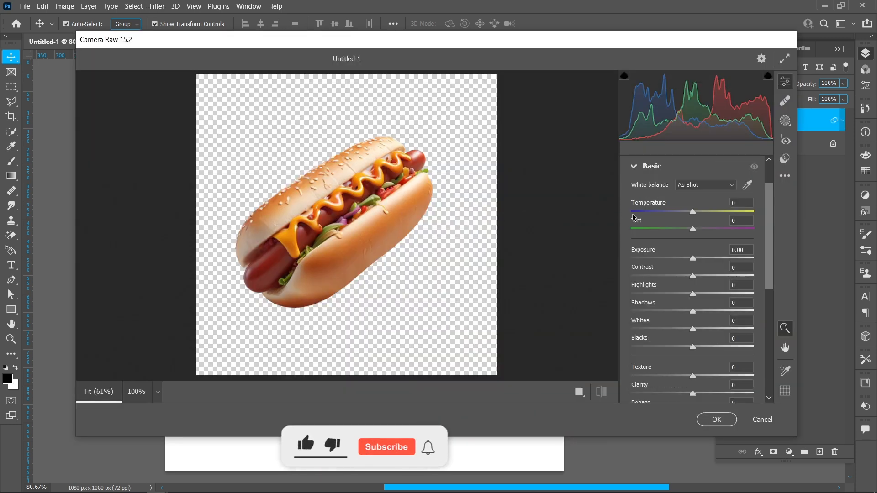
pyautogui.moveTo(692, 211); pyautogui.dragTo(696, 233)
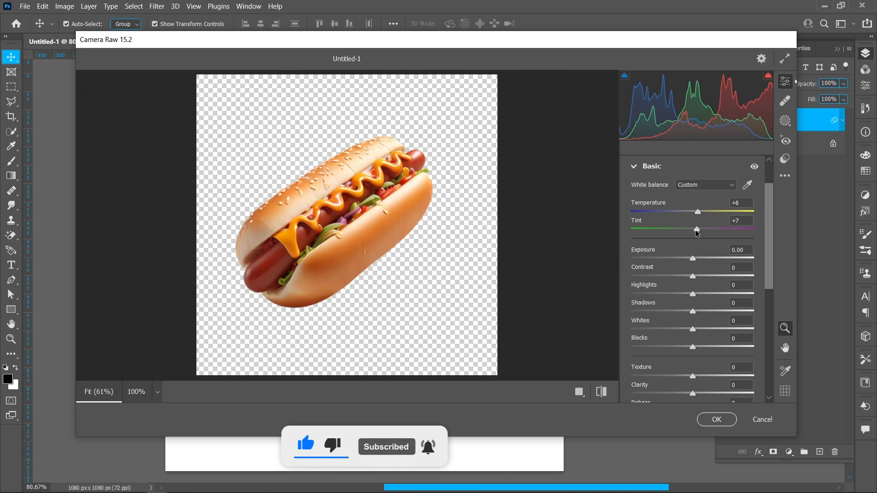
pyautogui.moveTo(692, 275); pyautogui.dragTo(696, 295)
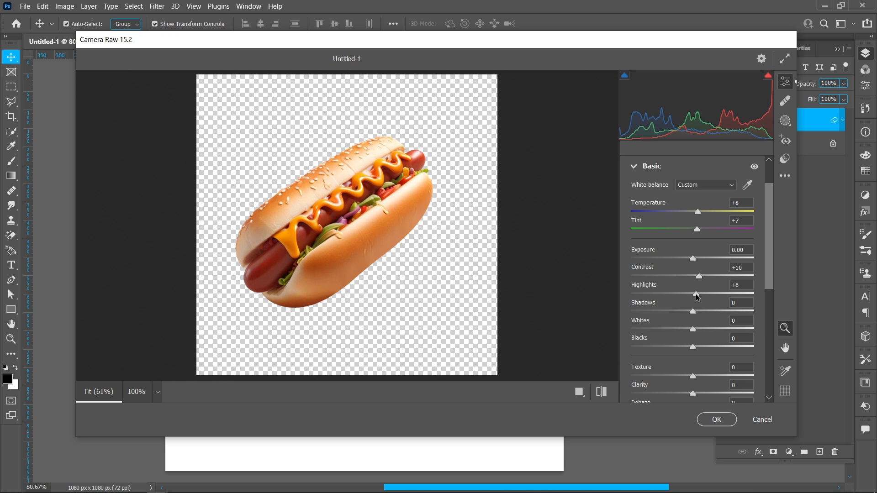
pyautogui.scroll(-2, 689, 282)
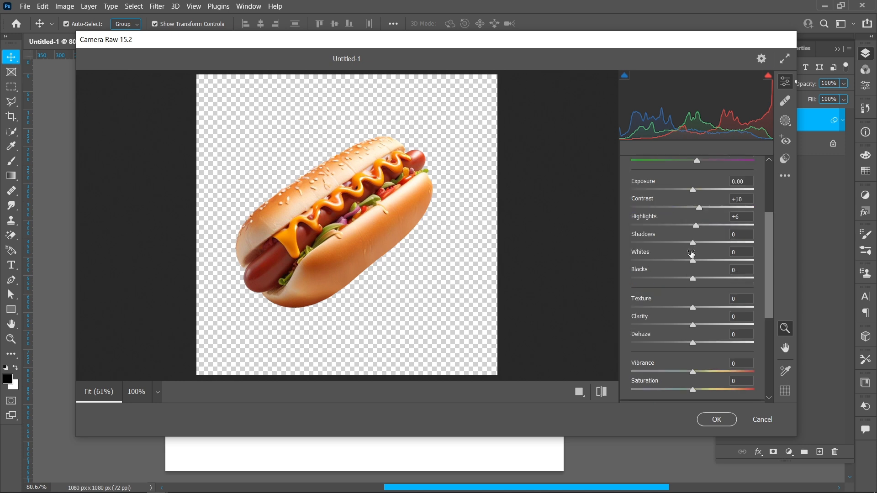
pyautogui.moveTo(692, 260); pyautogui.dragTo(700, 316)
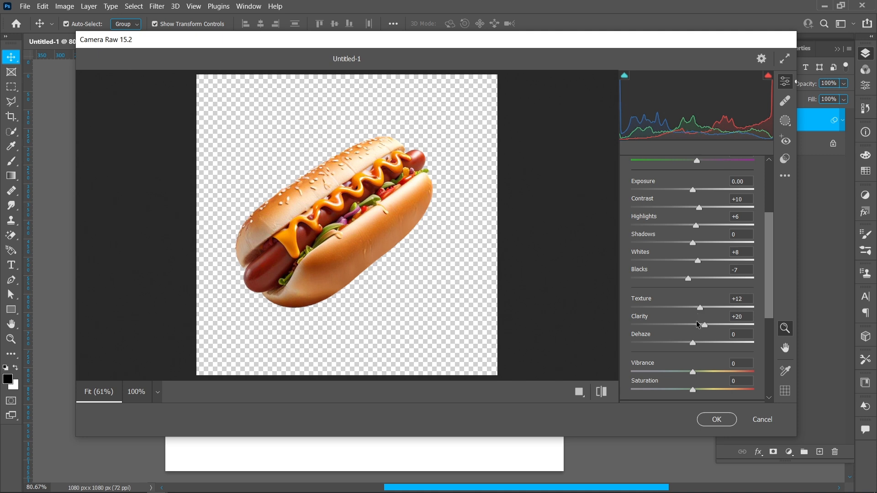
# Step: Set Sharpening to 50 with Radius 1.2, raise the sharpening Detail amount, and apply the Camera Raw Filter
pyautogui.scroll(-3, 693, 315)
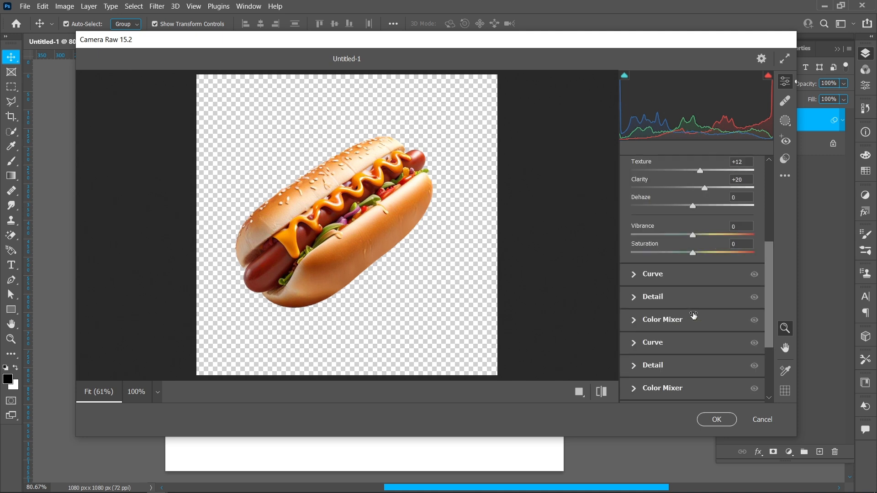
pyautogui.click(634, 297)
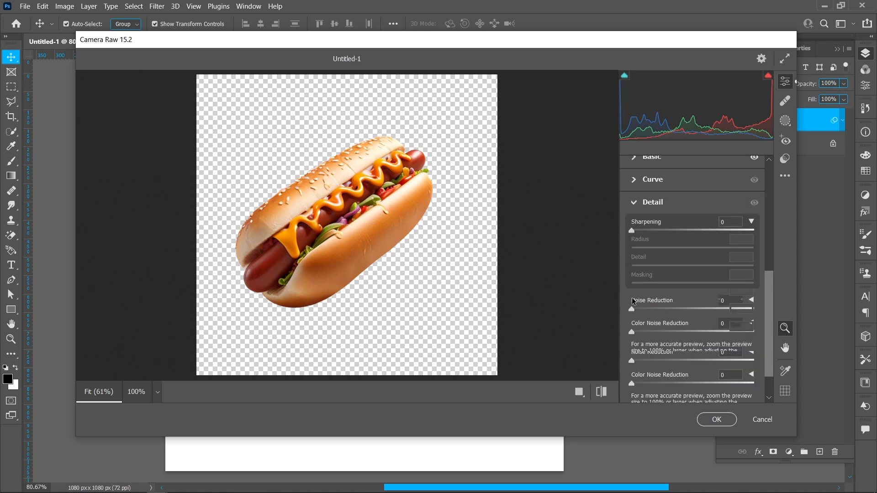
pyautogui.moveTo(631, 229); pyautogui.dragTo(672, 248)
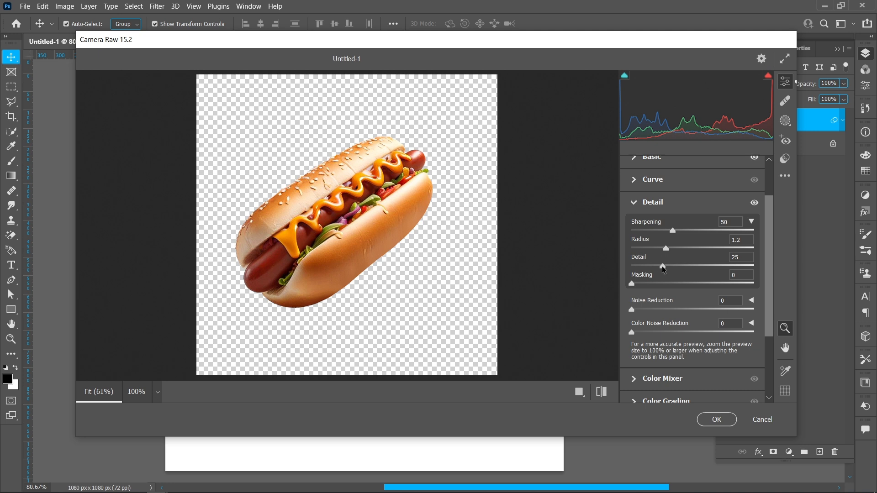
pyautogui.moveTo(665, 265); pyautogui.dragTo(679, 268)
pyautogui.click(711, 416)
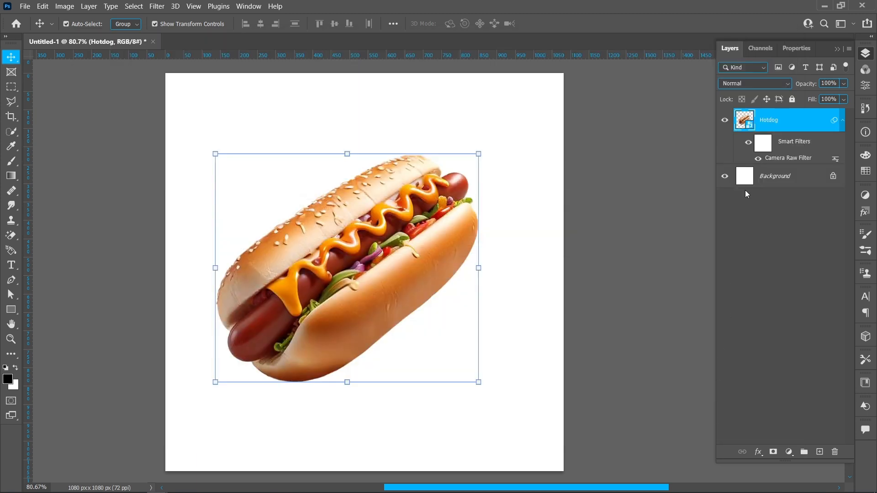
# Step: Compare the hotdog with and without the Camera Raw Filter, and collapse its smart filter list
pyautogui.click(757, 159)
pyautogui.click(757, 159)
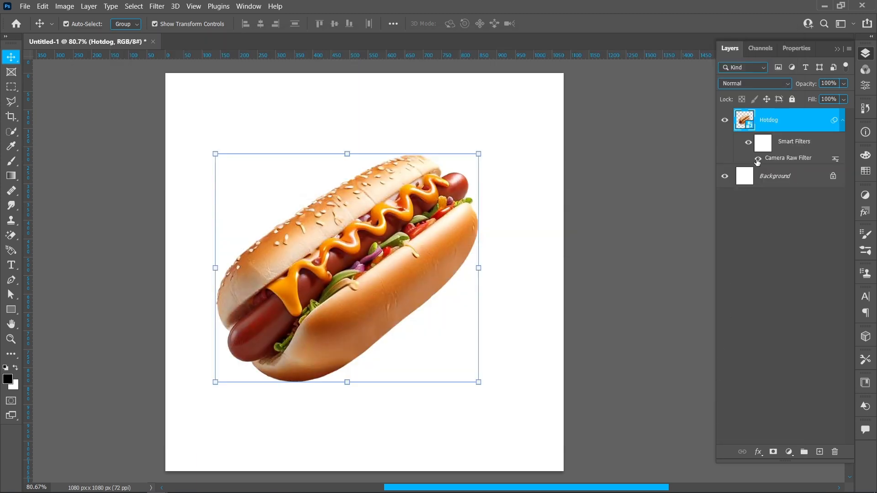
pyautogui.click(844, 121)
# Step: Add a Solid Color fill layer directly above the Background, using the orange color E56012
pyautogui.click(785, 147)
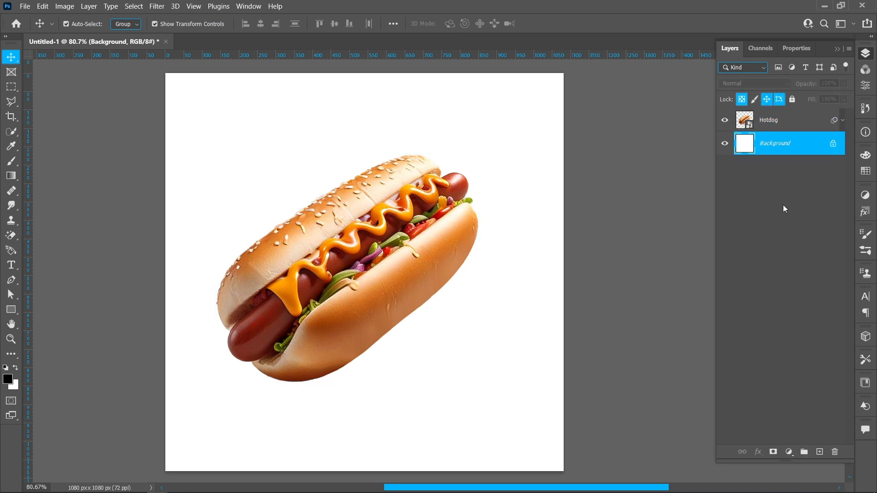
pyautogui.click(788, 452)
pyautogui.click(799, 253)
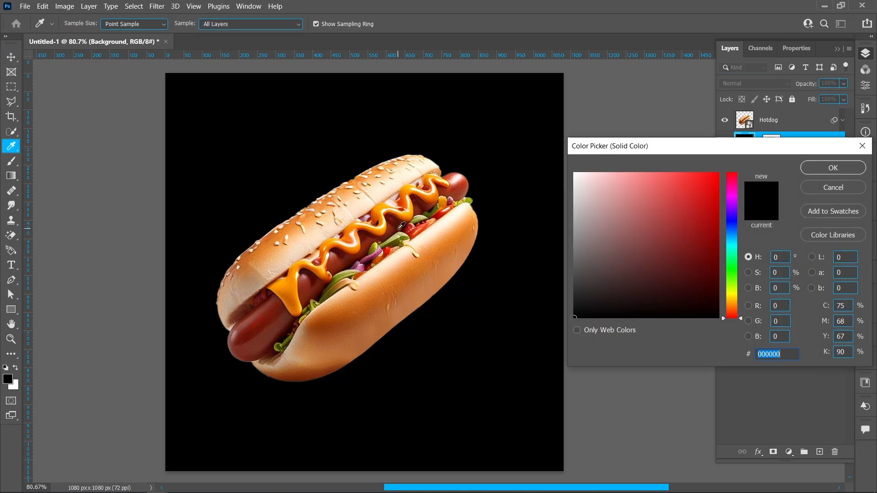
pyautogui.click(406, 198)
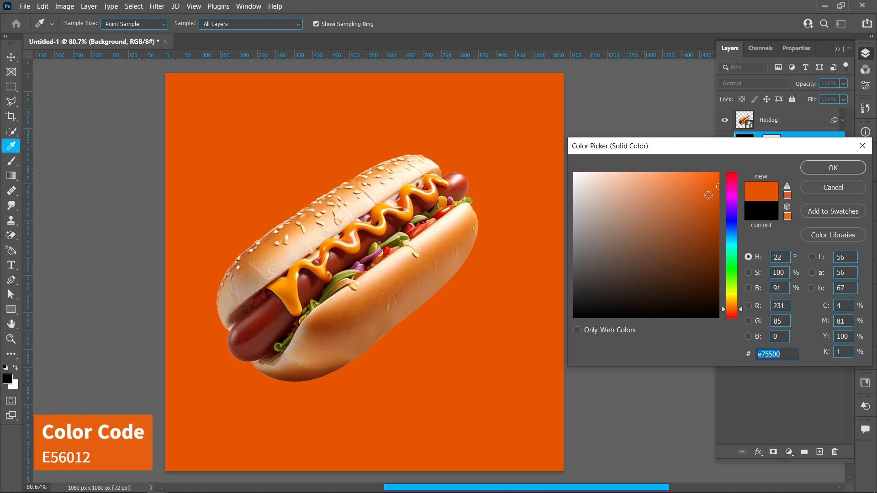
pyautogui.click(708, 196)
pyautogui.click(708, 187)
pyautogui.click(826, 168)
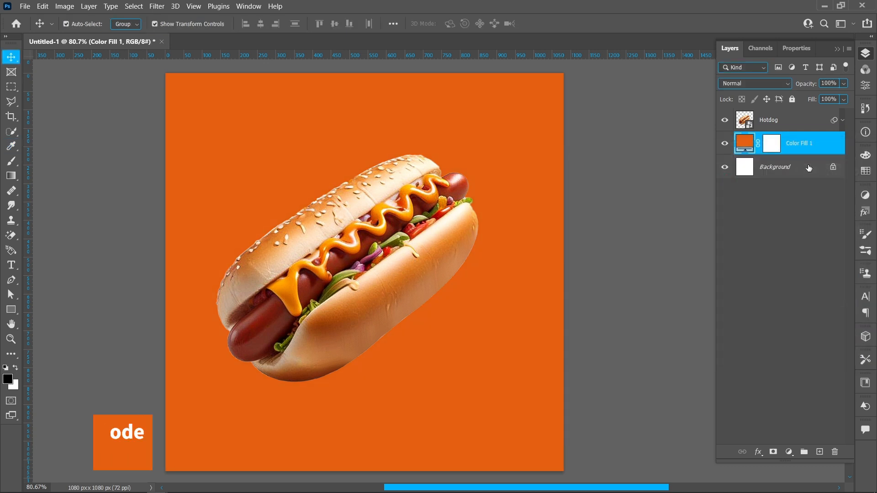
# Step: Align the hotdog to the canvas, centering it both horizontally and vertically
pyautogui.click(365, 237)
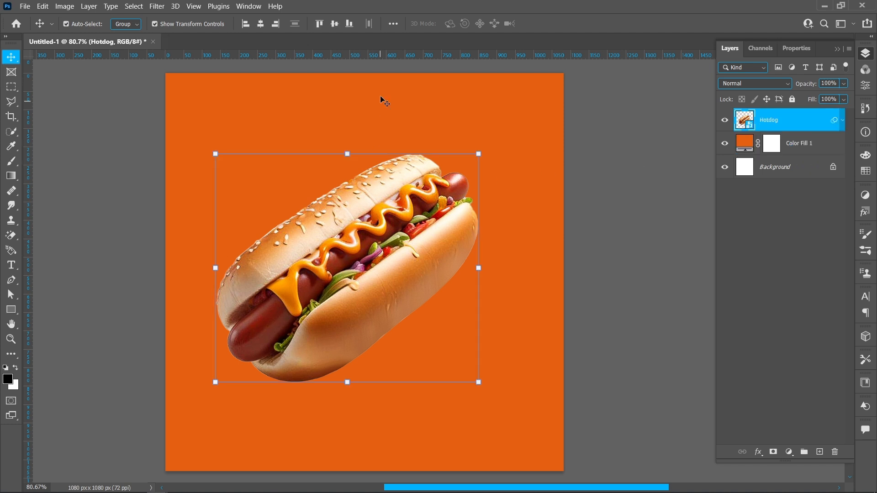
pyautogui.click(393, 23)
pyautogui.click(412, 128)
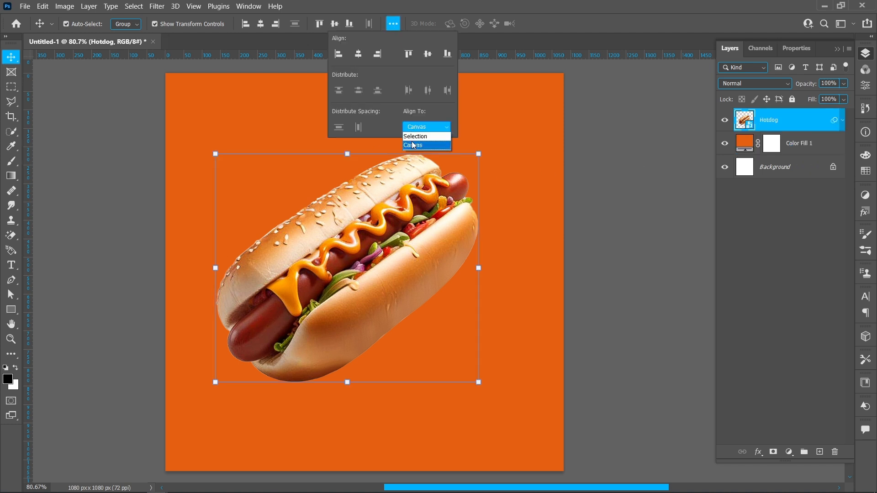
pyautogui.click(412, 141)
pyautogui.click(358, 54)
pyautogui.click(427, 54)
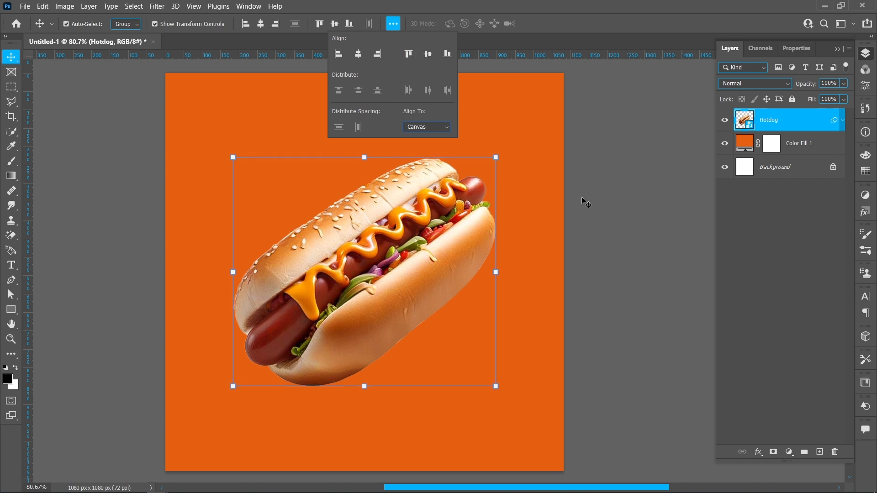
pyautogui.click(657, 224)
# Step: Duplicate the orange Color Fill 1 layer and change the copy's color to the lighter orange F5803D
pyautogui.moveTo(810, 145); pyautogui.dragTo(819, 452)
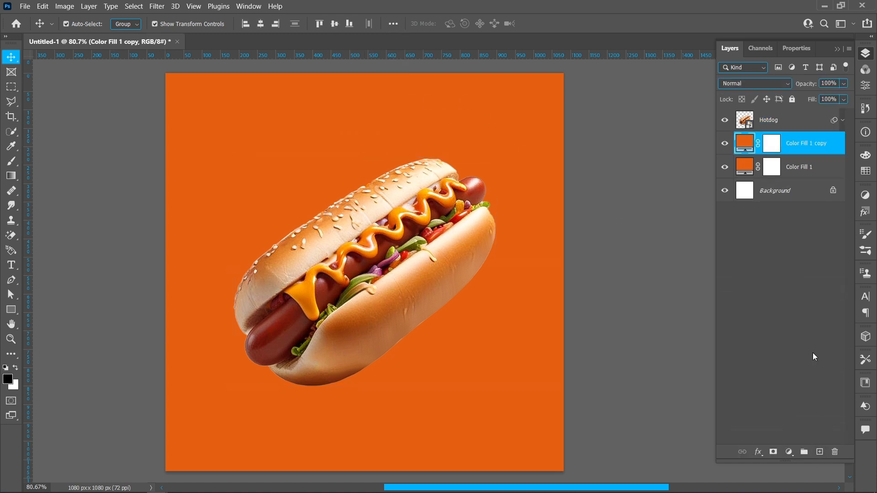
pyautogui.doubleClick(745, 145)
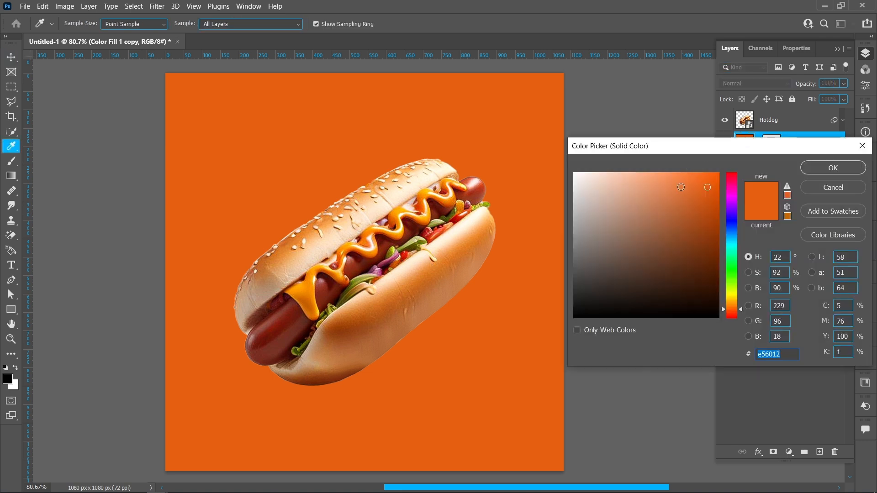
pyautogui.click(682, 177)
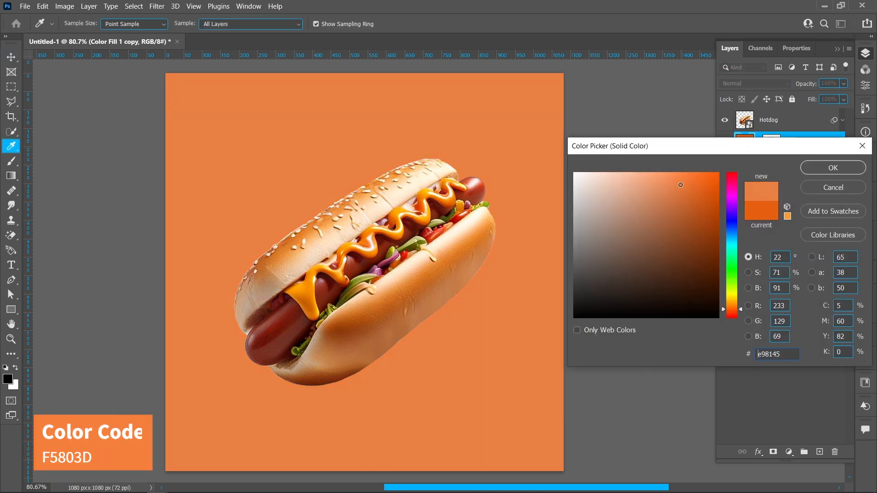
pyautogui.moveTo(683, 177); pyautogui.dragTo(683, 178)
pyautogui.click(831, 173)
# Step: Invert the lighter fill copy's mask and paint a soft white spot at the canvas center with a 905 px brush
pyautogui.click(771, 149)
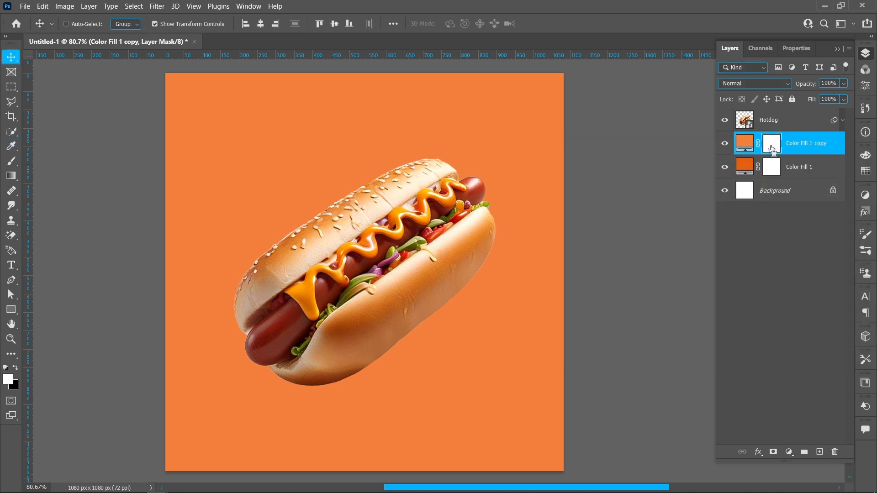
pyautogui.hotkey('ctrl', 'i')
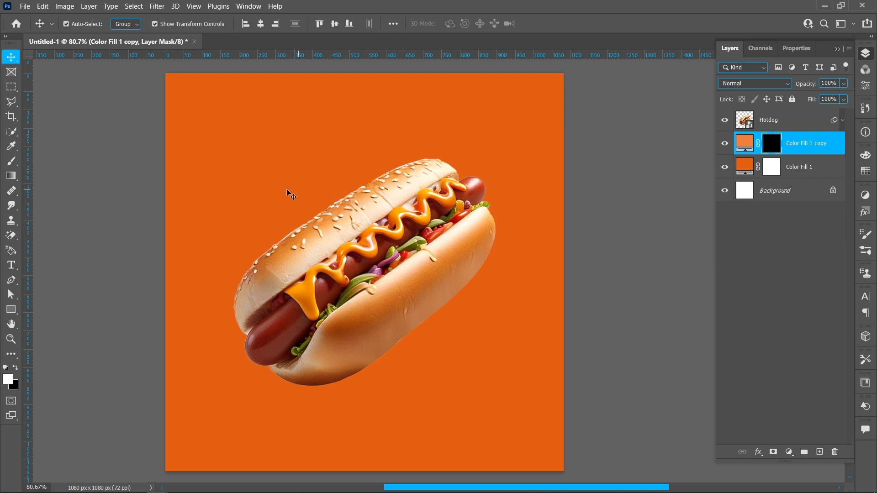
pyautogui.click(11, 161)
pyautogui.rightClick(12, 161)
pyautogui.click(53, 161)
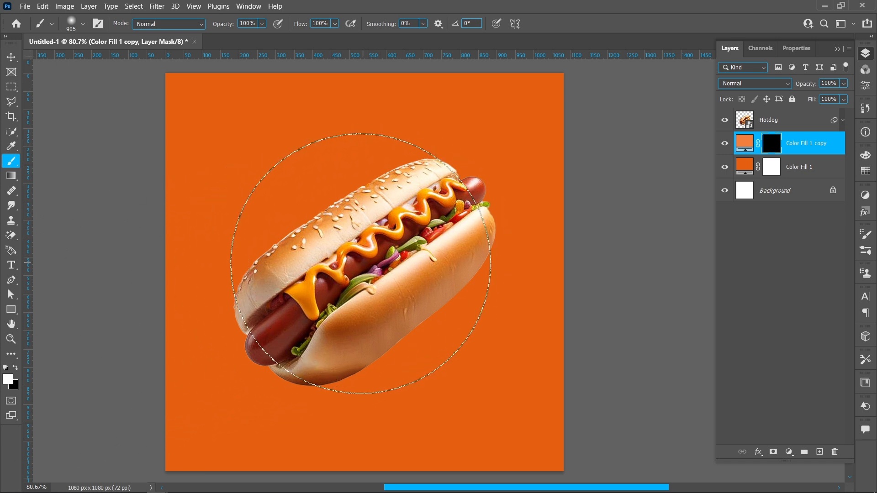
pyautogui.click(364, 270)
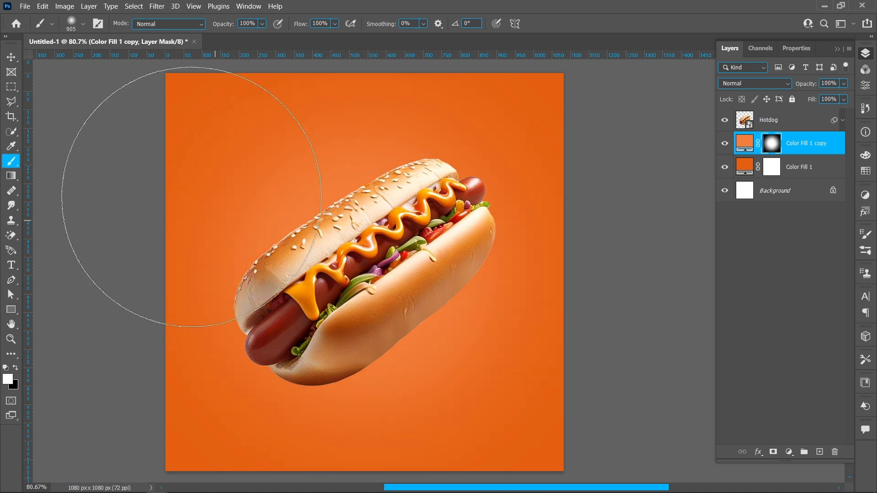
pyautogui.click(11, 57)
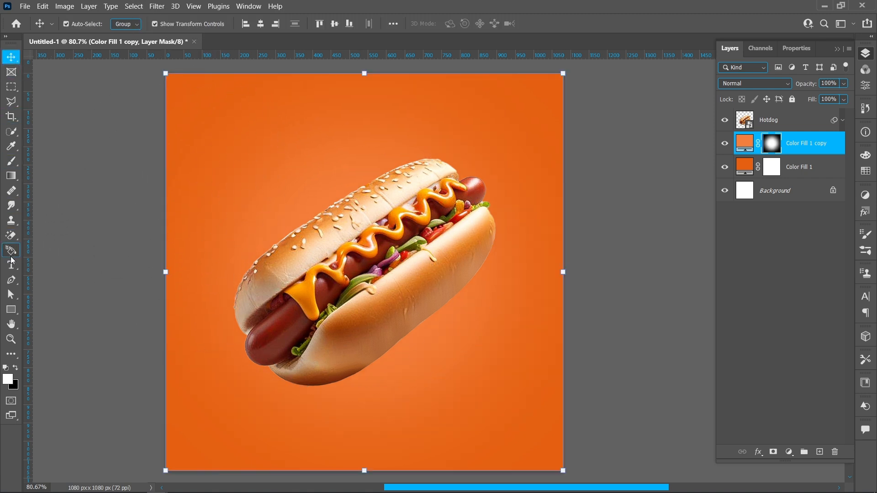
# Step: Add the white text HOT in Bebas Neue Regular, 30 pt, above the hotdog and behind it in the layer stack
pyautogui.click(11, 265)
pyautogui.click(240, 143)
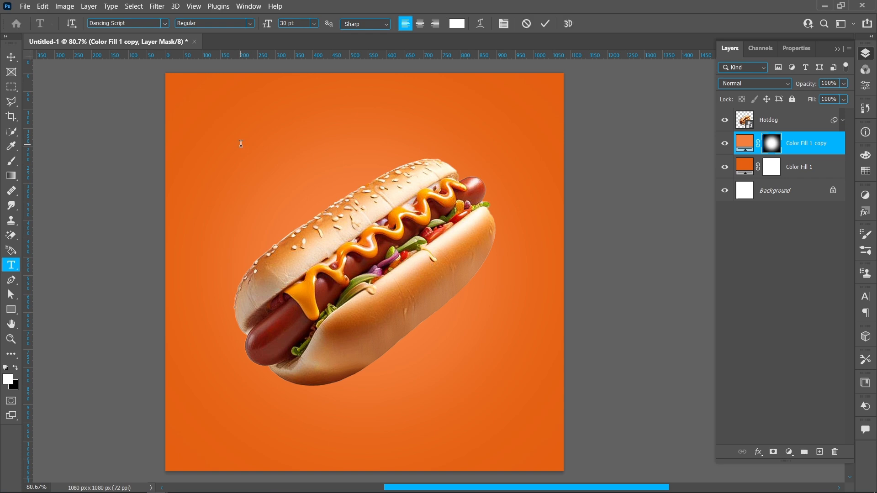
pyautogui.click(165, 25)
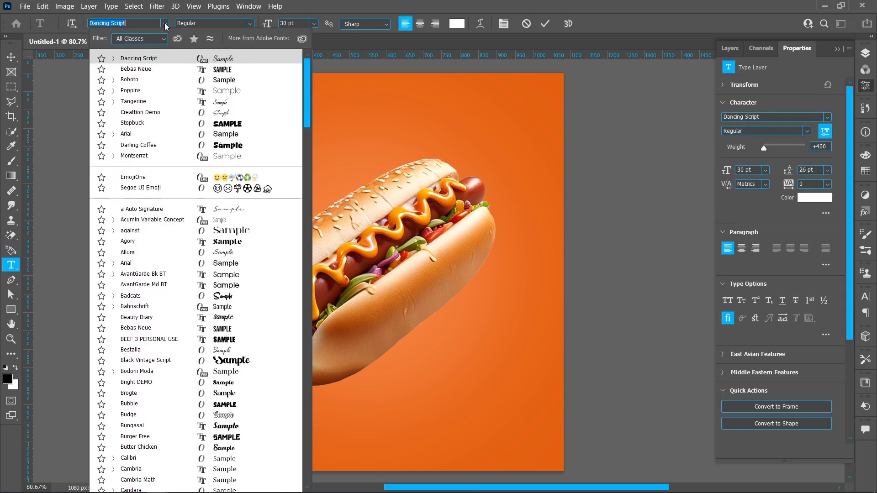
pyautogui.click(159, 71)
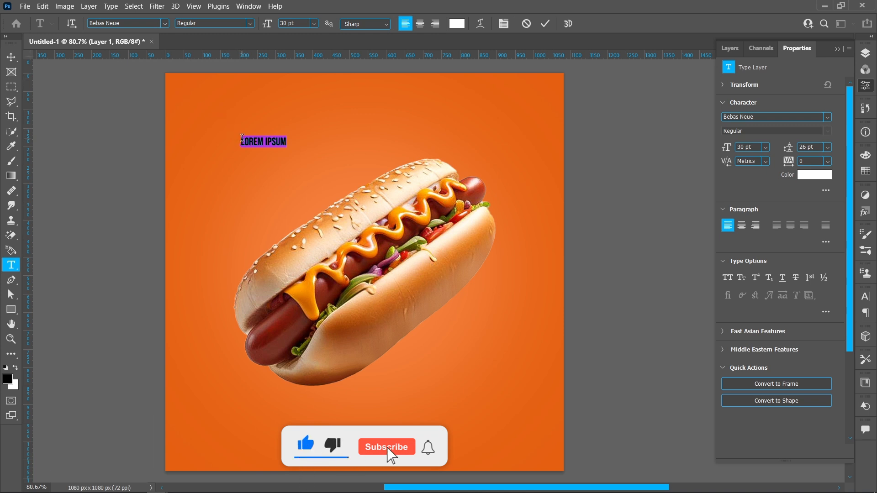
pyautogui.write('HOT')
pyautogui.click(9, 58)
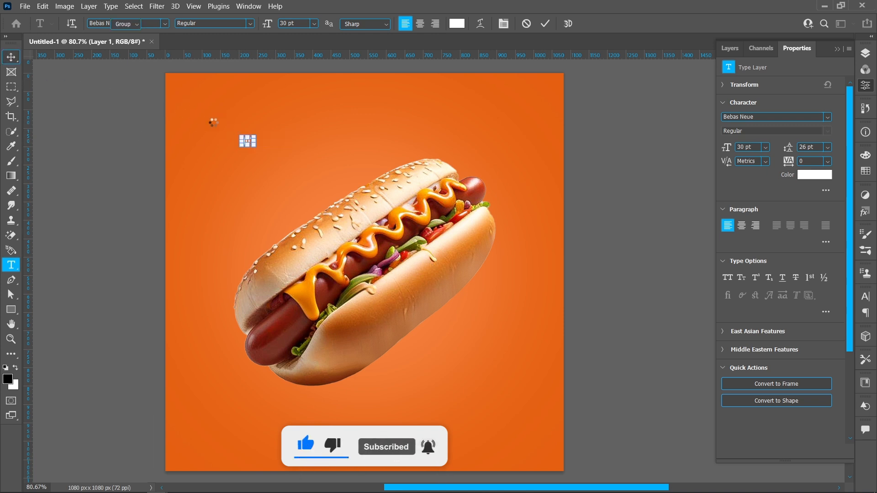
# Step: Scale the HOT text to about 1669% and place it in the poster's upper left, partly behind the hotdog
pyautogui.hotkey('ctrl', 't')
pyautogui.moveTo(256, 146); pyautogui.dragTo(476, 342)
pyautogui.moveTo(258, 186); pyautogui.dragTo(204, 151)
pyautogui.moveTo(415, 300); pyautogui.dragTo(402, 287)
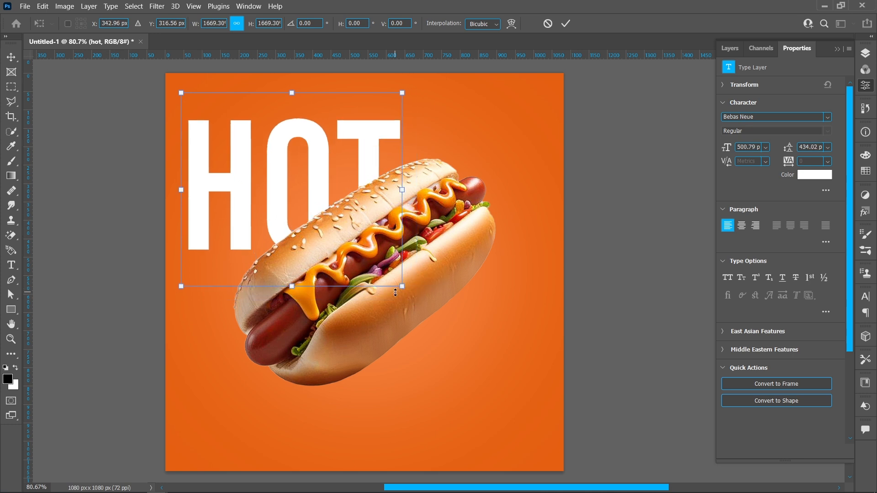
pyautogui.click(565, 24)
# Step: Duplicate the HOT text, change the copy to DOG, and place it in the poster's lower right behind the hotdog
pyautogui.moveTo(287, 181); pyautogui.dragTo(408, 378)
pyautogui.doubleClick(408, 374)
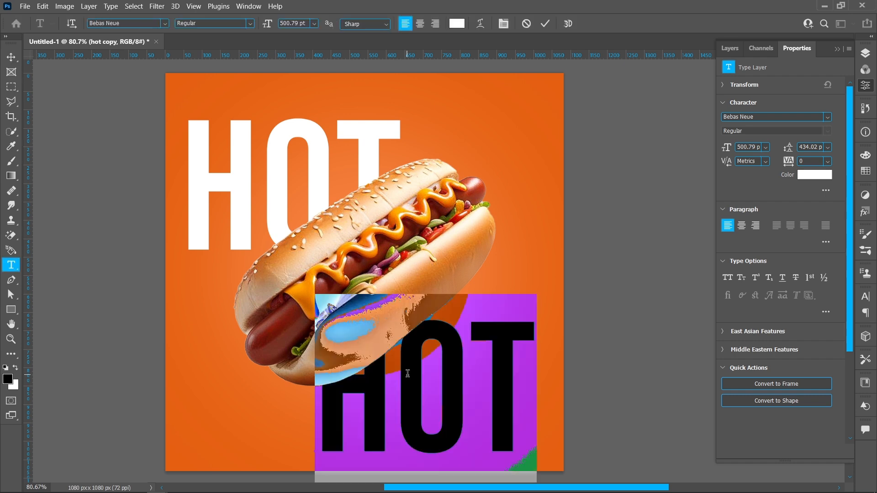
pyautogui.write('DOG')
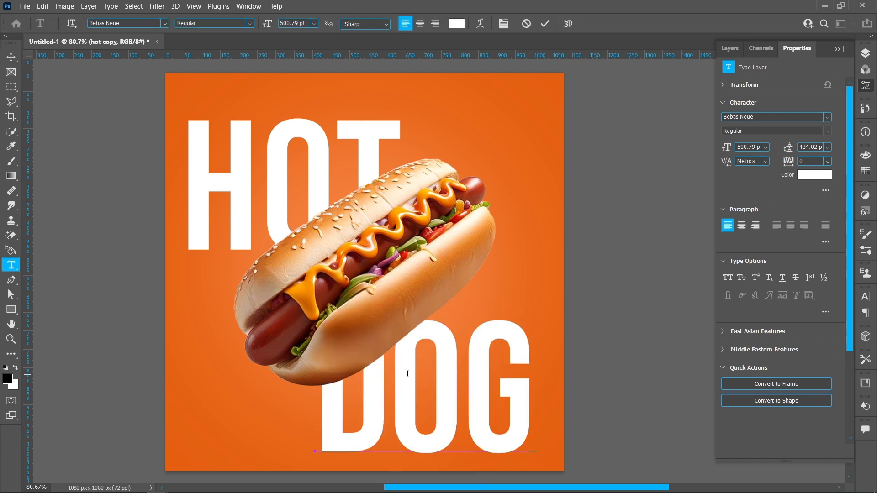
pyautogui.click(545, 23)
pyautogui.moveTo(434, 395); pyautogui.dragTo(454, 377)
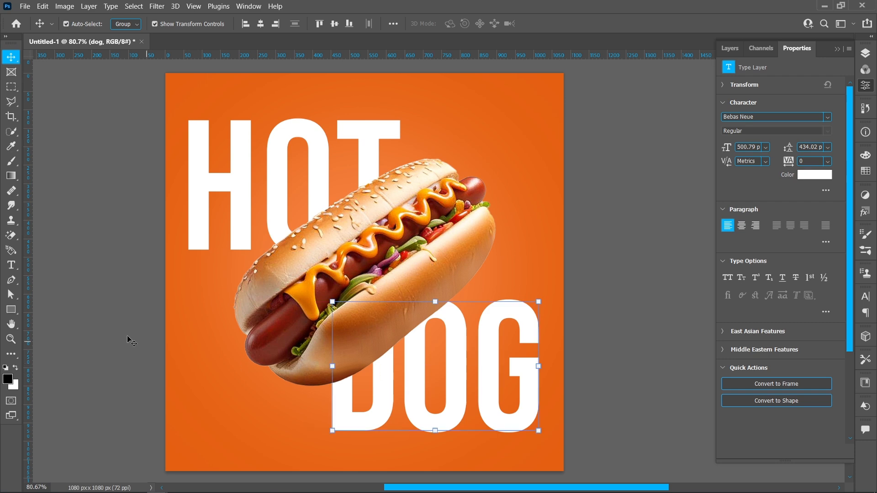
# Step: Draw a spacing-gauge rectangle about 63 by 307 px between the canvas's left edge and the H, and nudge it right
pyautogui.click(11, 309)
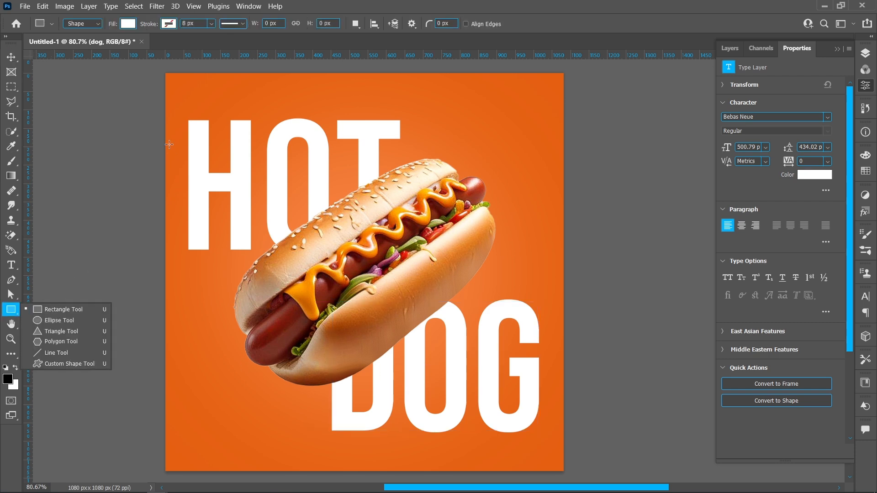
pyautogui.moveTo(163, 135); pyautogui.dragTo(187, 248)
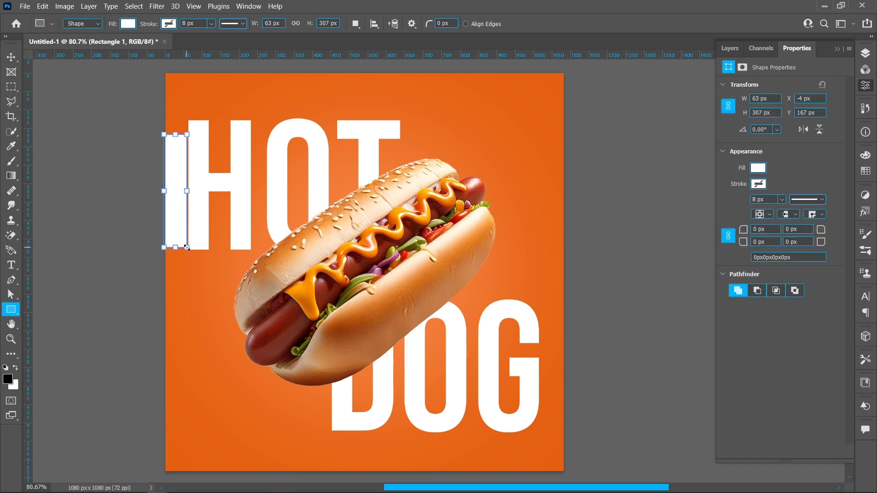
pyautogui.click(11, 56)
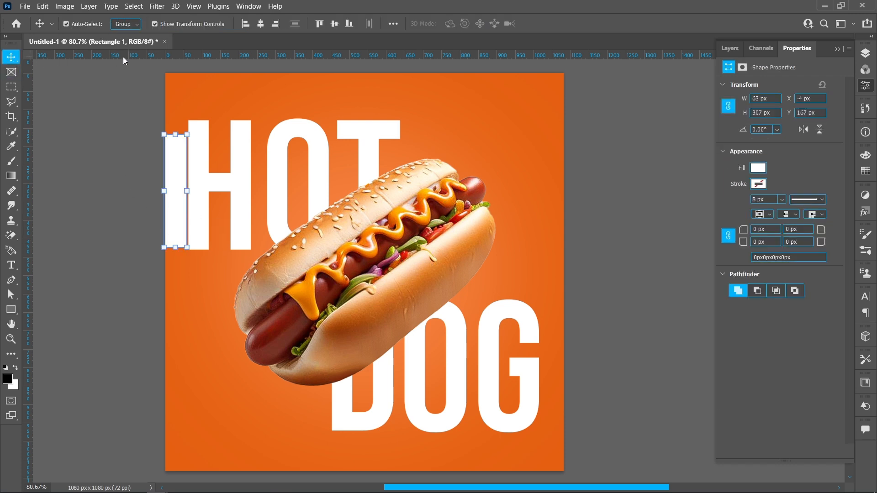
pyautogui.press('Right')
pyautogui.press('Right')
pyautogui.press('Right')
pyautogui.press('Right')
# Step: Move the gauge rectangle to the canvas's right edge beside the G, and nudge the DOG text right to meet it
pyautogui.moveTo(185, 176); pyautogui.dragTo(557, 358)
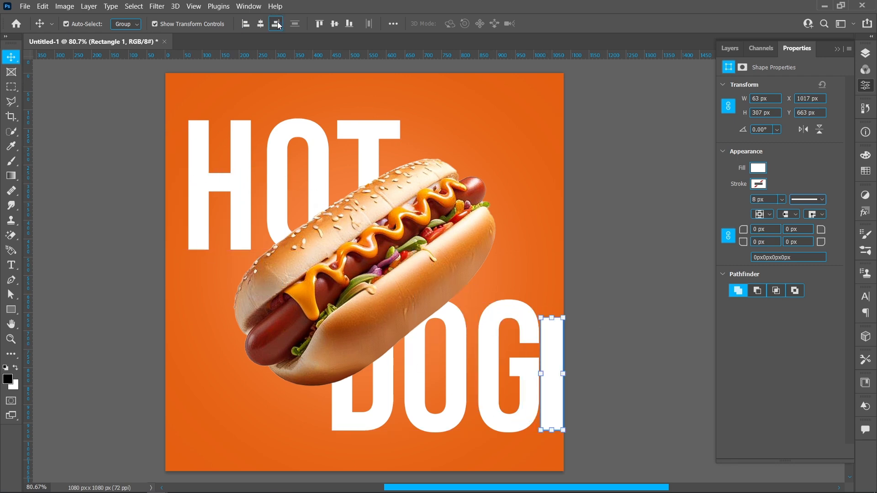
pyautogui.click(507, 364)
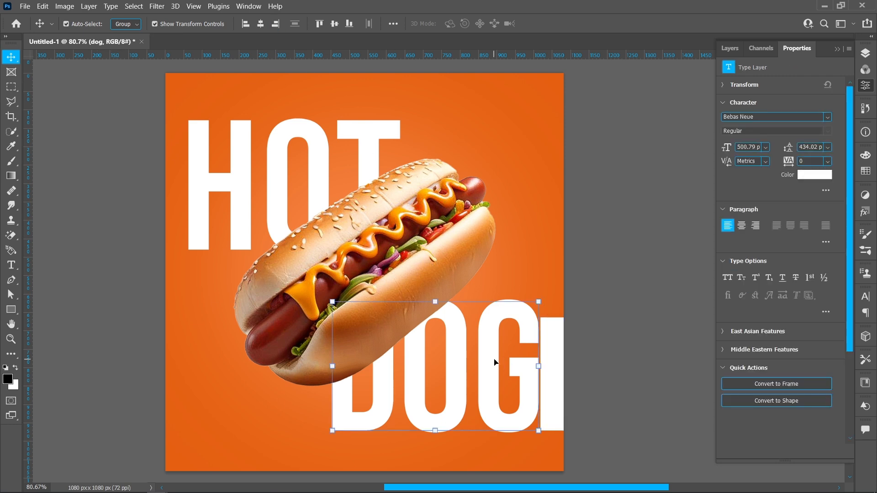
pyautogui.press('Right')
pyautogui.press('Right')
pyautogui.press('Right')
pyautogui.press('Right')
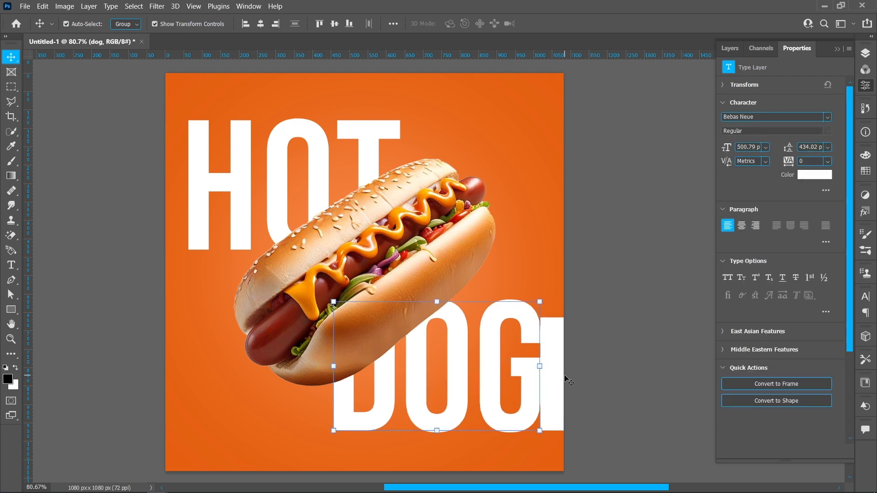
# Step: Delete the gauge rectangle beside the DOG text
pyautogui.click(559, 378)
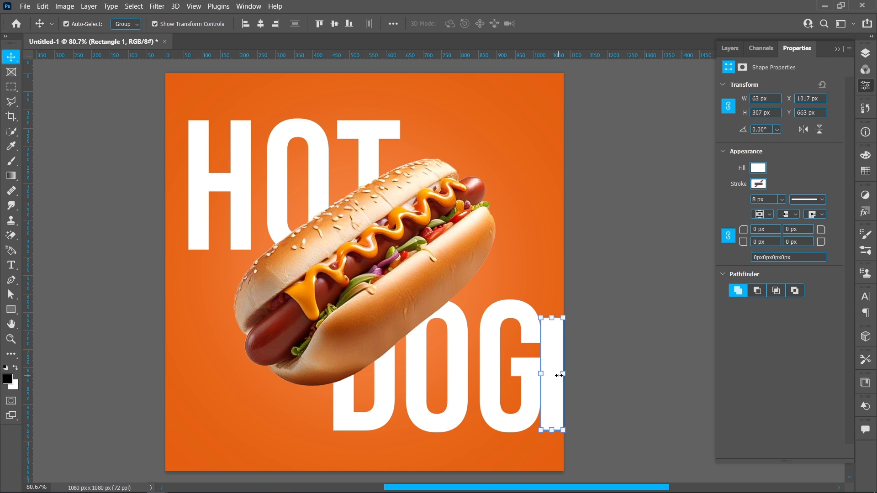
pyautogui.press('Delete')
pyautogui.click(590, 375)
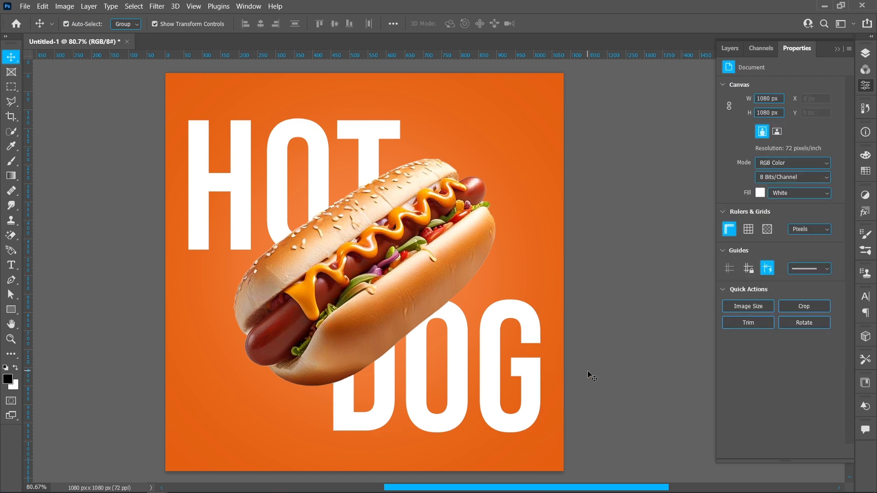
# Step: Duplicate the Hotdog layer in the layer stack
pyautogui.click(415, 262)
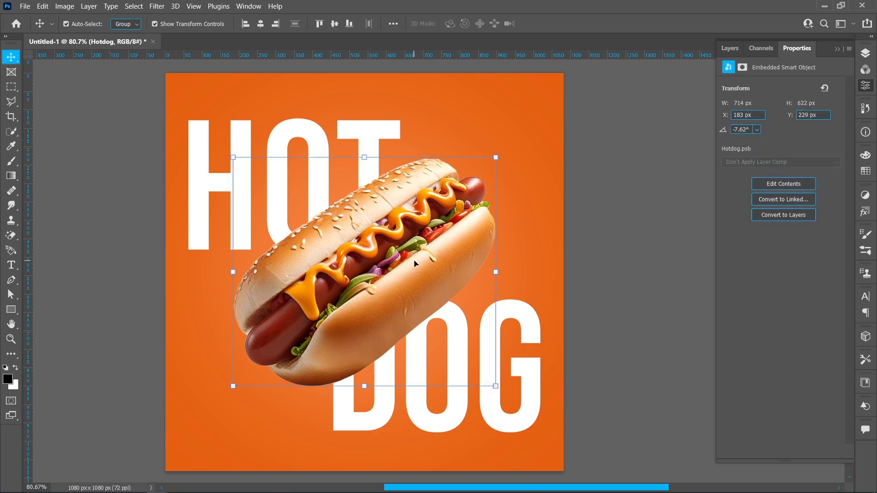
pyautogui.click(866, 53)
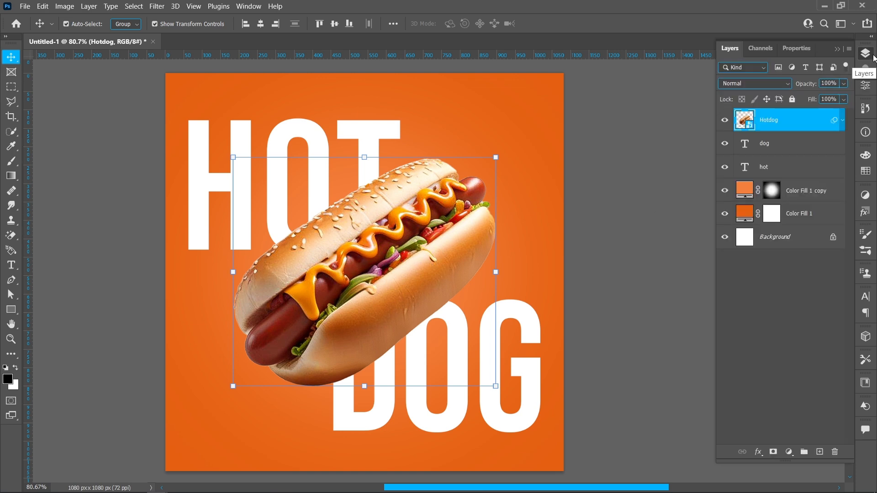
pyautogui.moveTo(805, 128); pyautogui.dragTo(820, 451)
# Step: Add a Stroke effect to the lower Hotdog layer, sampling the mustard color and shifting its hue to orange ff9c00
pyautogui.click(785, 147)
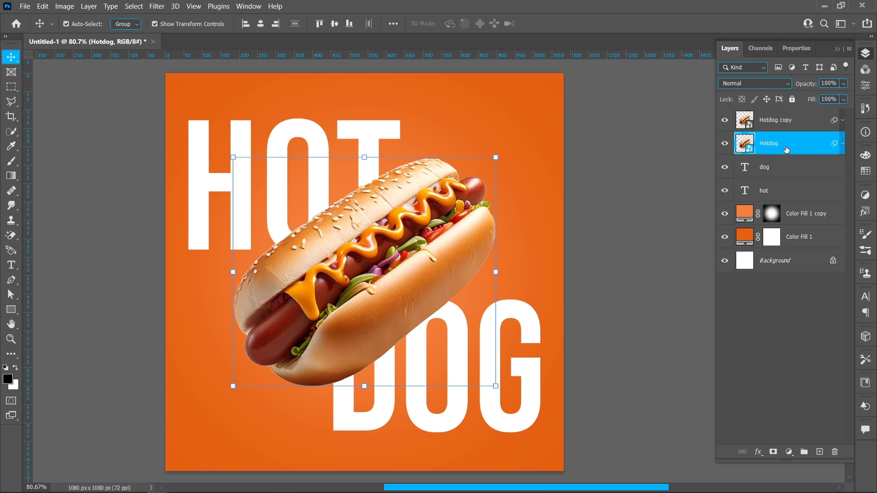
pyautogui.click(759, 451)
pyautogui.click(772, 365)
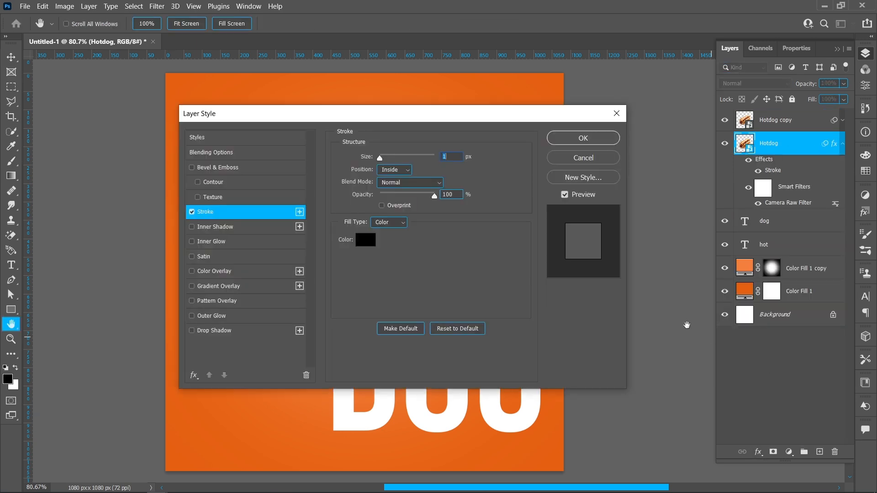
pyautogui.moveTo(402, 120); pyautogui.dragTo(737, 113)
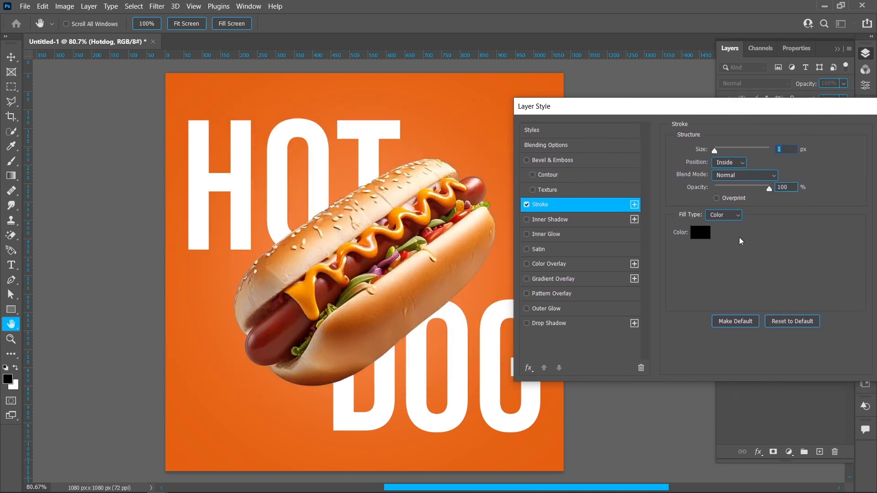
pyautogui.click(707, 232)
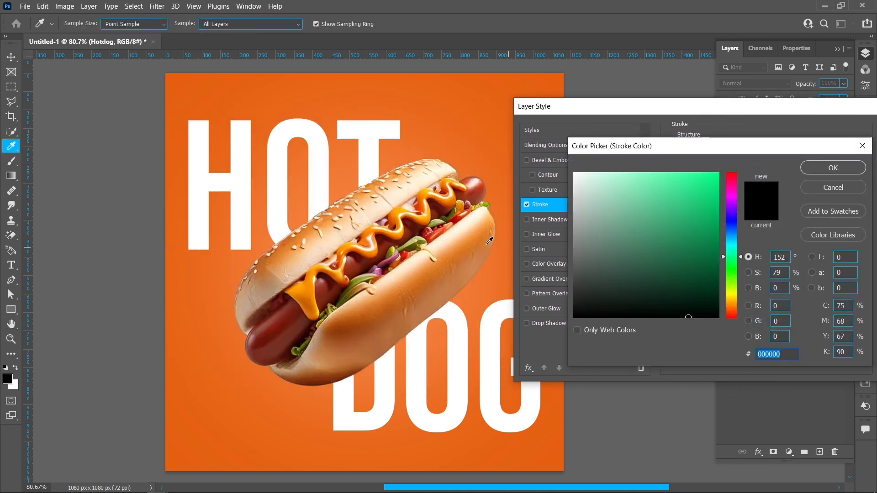
pyautogui.click(426, 215)
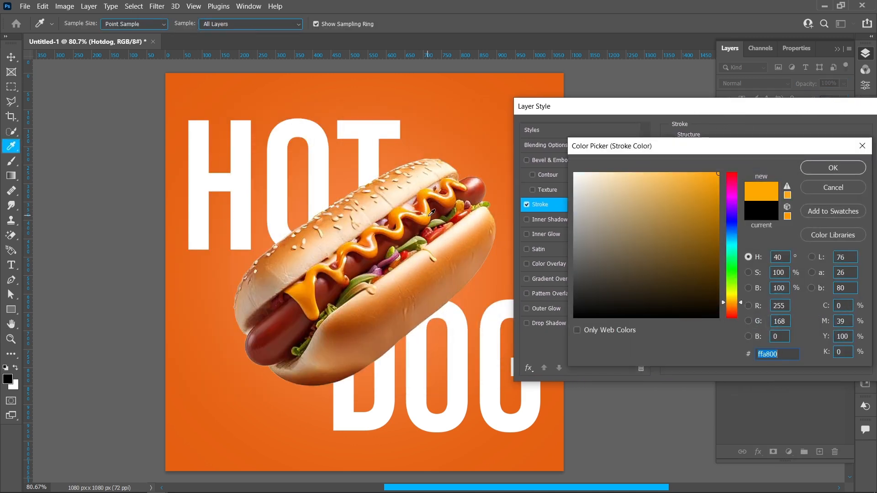
pyautogui.click(733, 303)
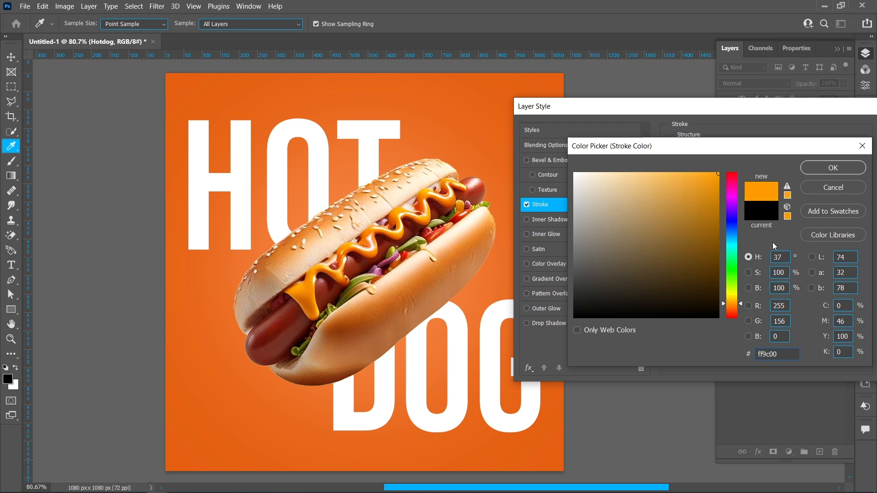
pyautogui.click(808, 168)
# Step: Set the stroke size to 6 px and its position to Center, and apply the layer style
pyautogui.scroll(4, 788, 150)
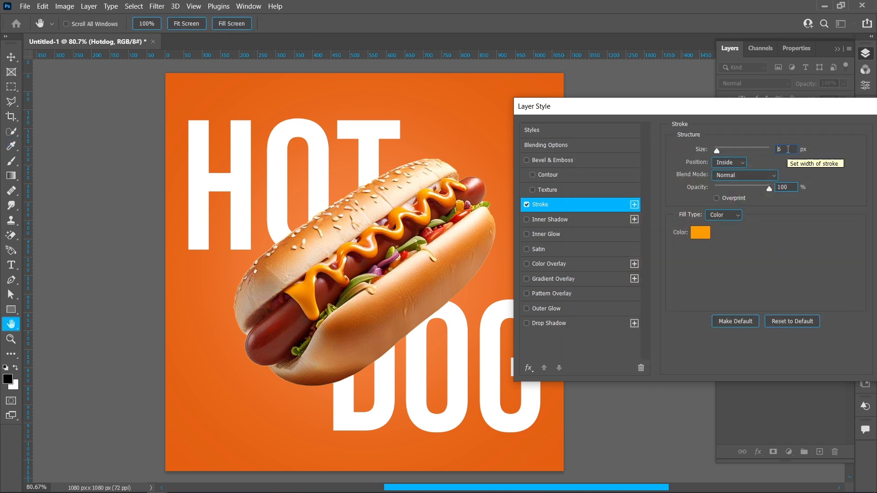
pyautogui.click(740, 163)
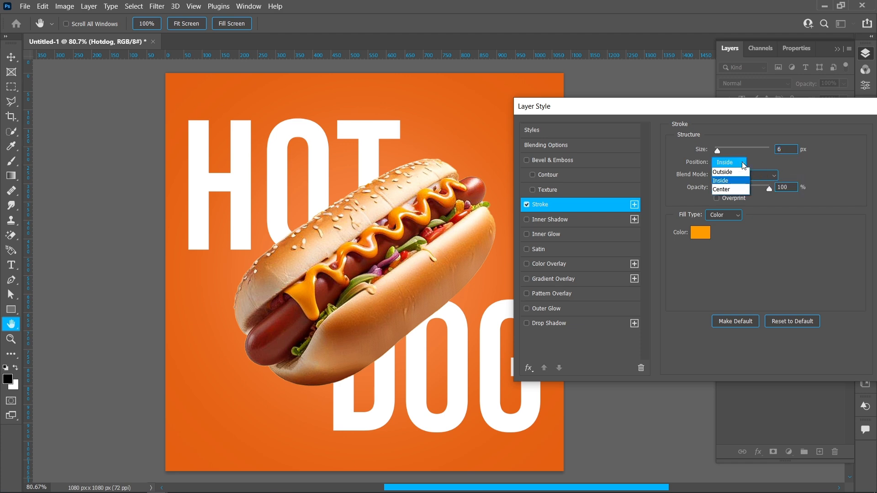
pyautogui.click(738, 189)
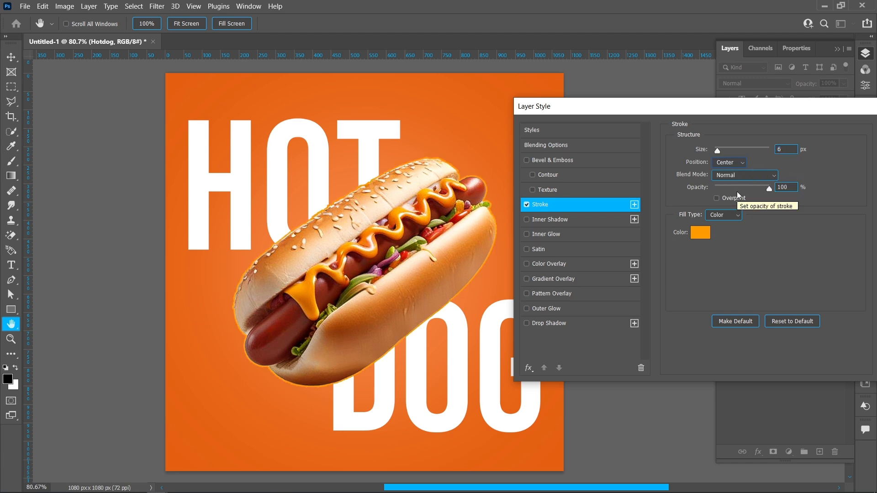
pyautogui.moveTo(781, 113); pyautogui.dragTo(607, 118)
pyautogui.click(736, 137)
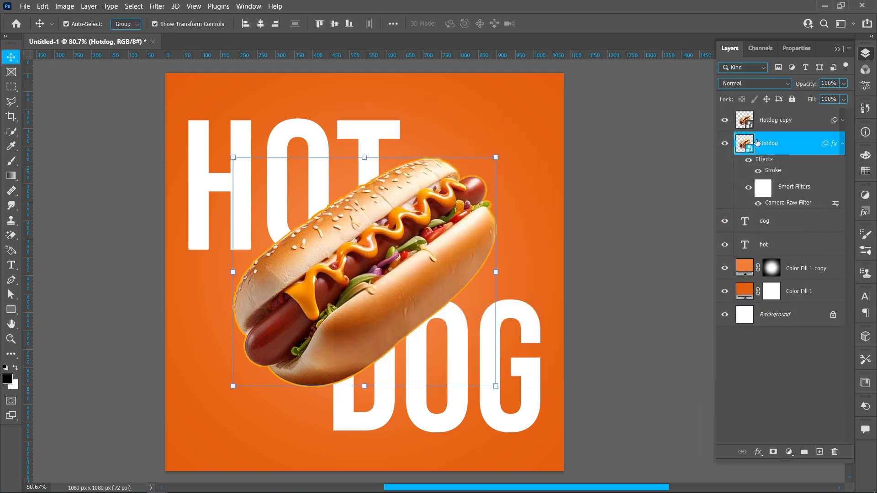
# Step: Reduce the lower Hotdog layer's fill to 0% and convert the layer to a smart object
pyautogui.moveTo(805, 98); pyautogui.dragTo(752, 97)
pyautogui.click(843, 145)
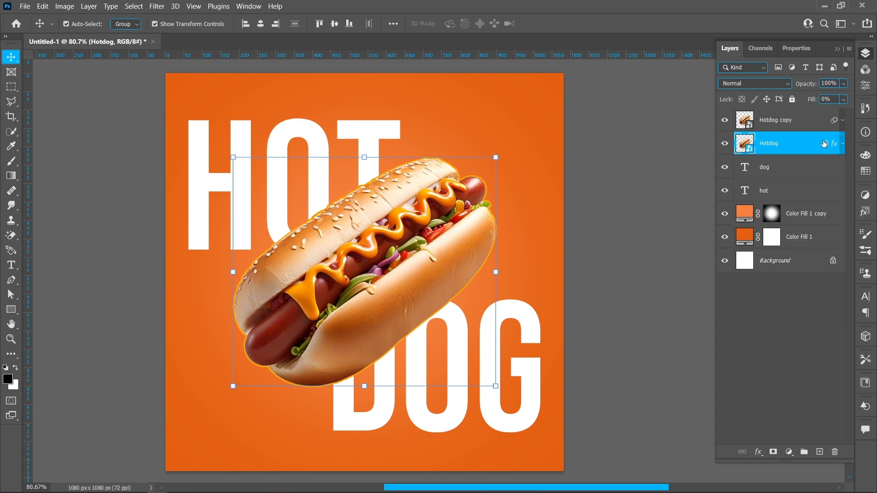
pyautogui.rightClick(788, 138)
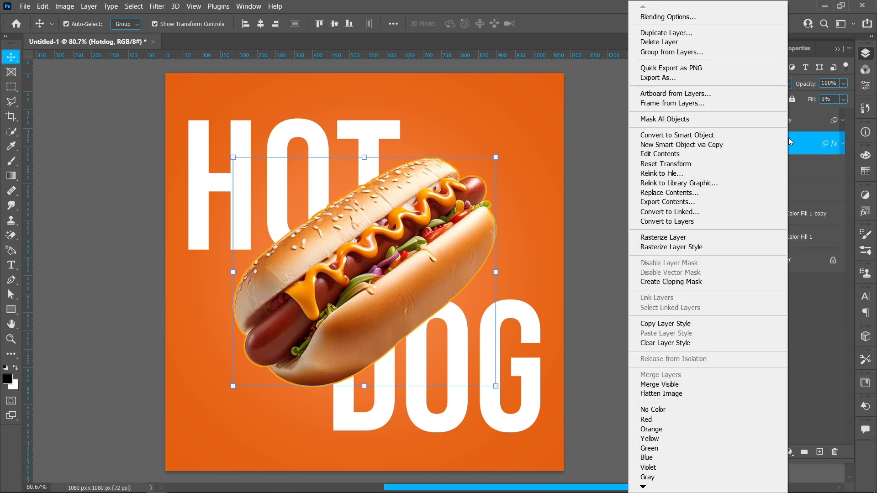
pyautogui.click(742, 133)
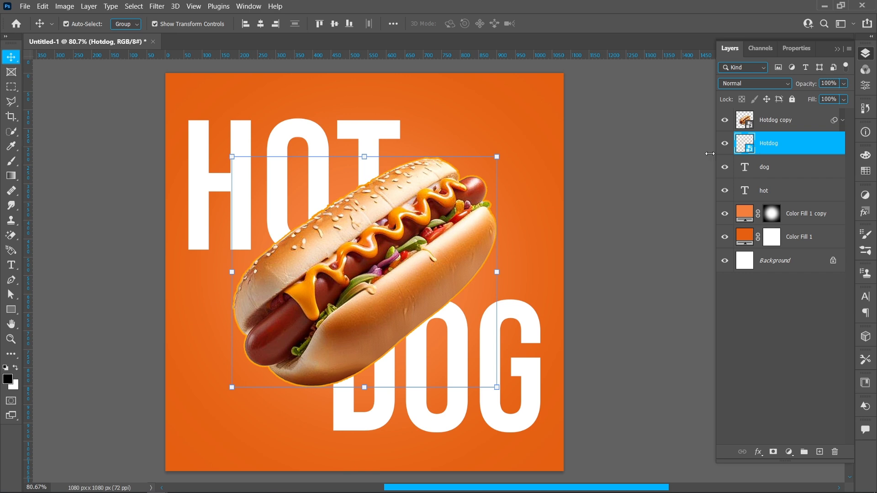
# Step: Scale the hotdog outline to about 104.46%, rotate it about -12.09°, and shift it slightly up to X 540, Y 536.86 px
pyautogui.hotkey('ctrl', 't')
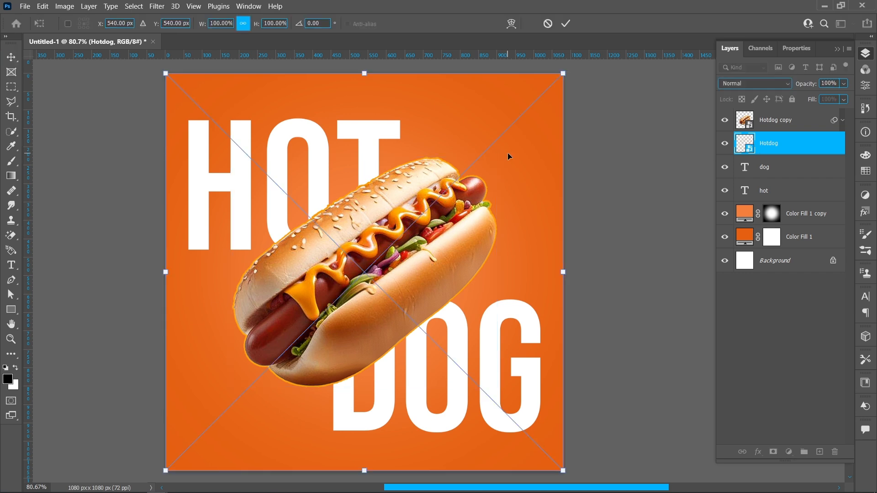
pyautogui.moveTo(585, 257); pyautogui.dragTo(588, 205)
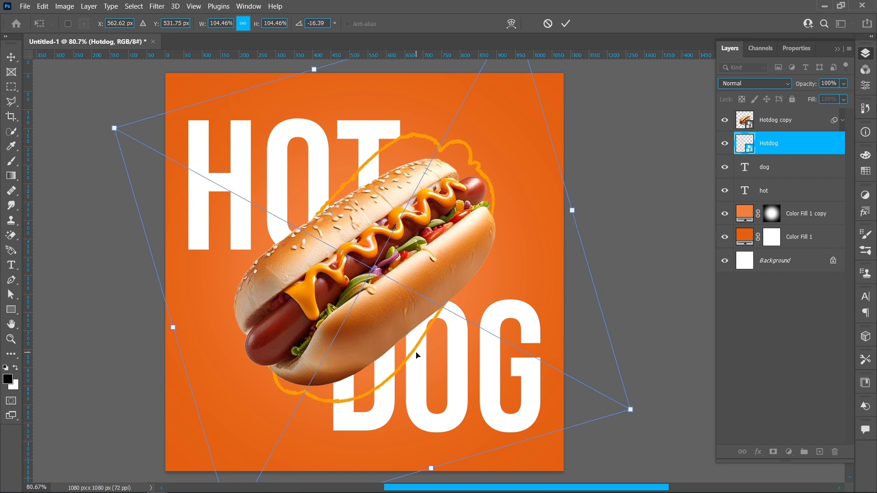
pyautogui.moveTo(414, 353); pyautogui.dragTo(407, 355)
pyautogui.moveTo(566, 212)
pyautogui.mouseDown()
pyautogui.moveTo(576, 208)
pyautogui.moveTo(581, 219)
pyautogui.mouseUp()
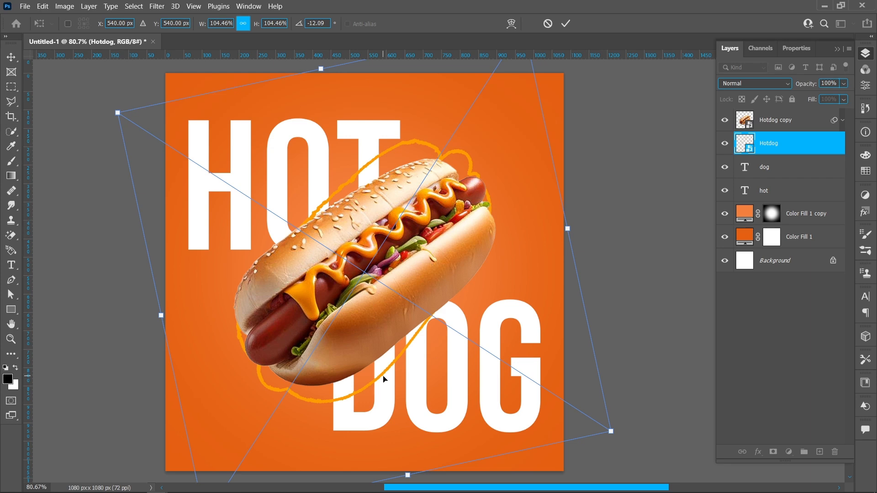
pyautogui.moveTo(382, 378); pyautogui.dragTo(383, 365)
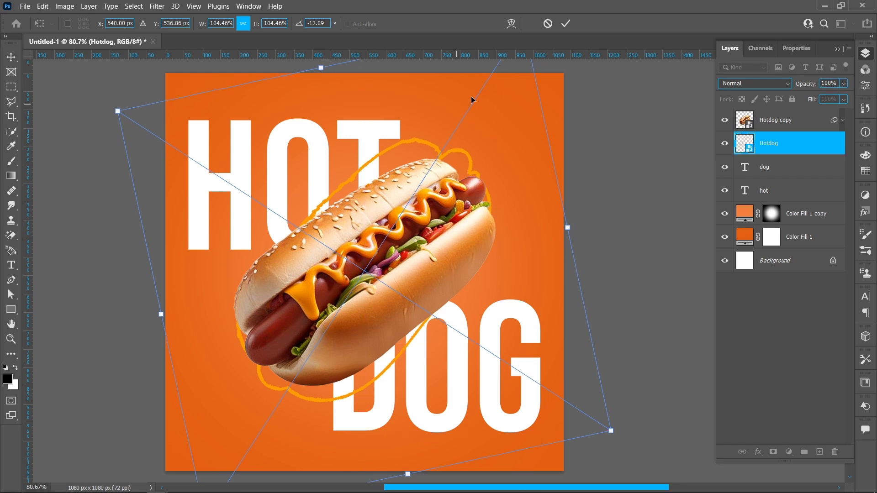
pyautogui.click(565, 24)
pyautogui.click(578, 277)
# Step: Add a layer mask to the outline's Hotdog layer and set up a black 86 px brush with 100% hardness
pyautogui.click(774, 147)
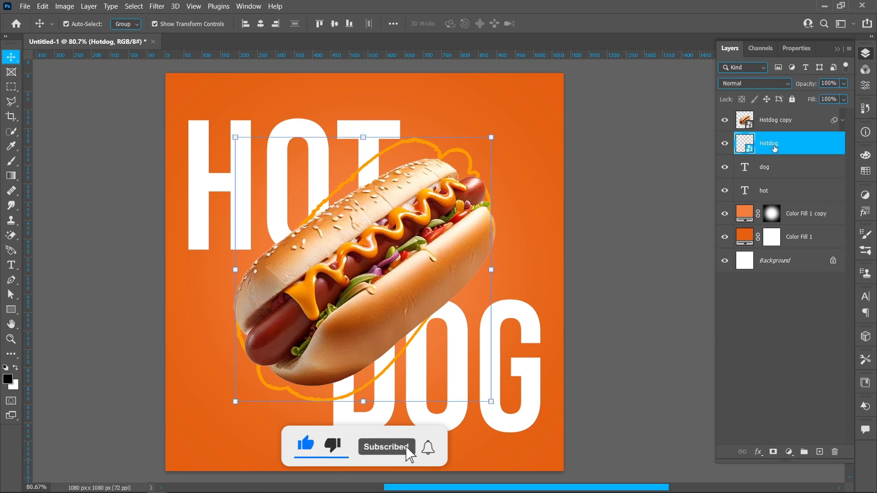
pyautogui.click(772, 451)
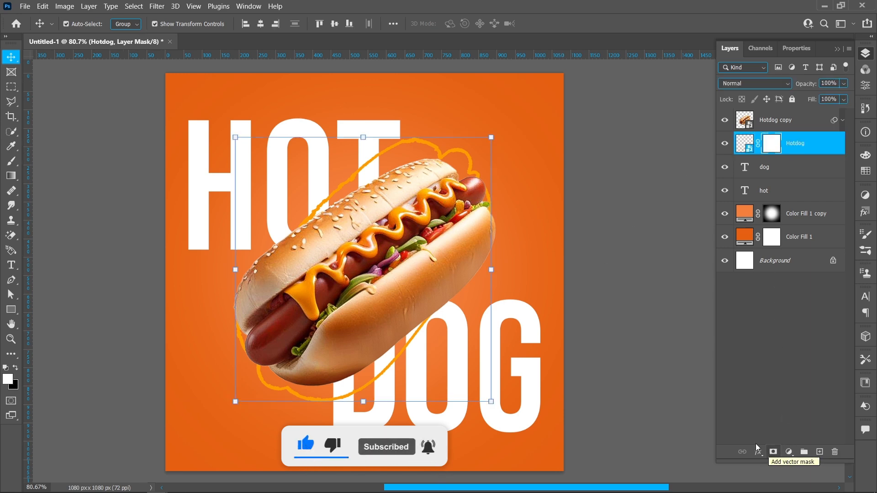
pyautogui.click(14, 368)
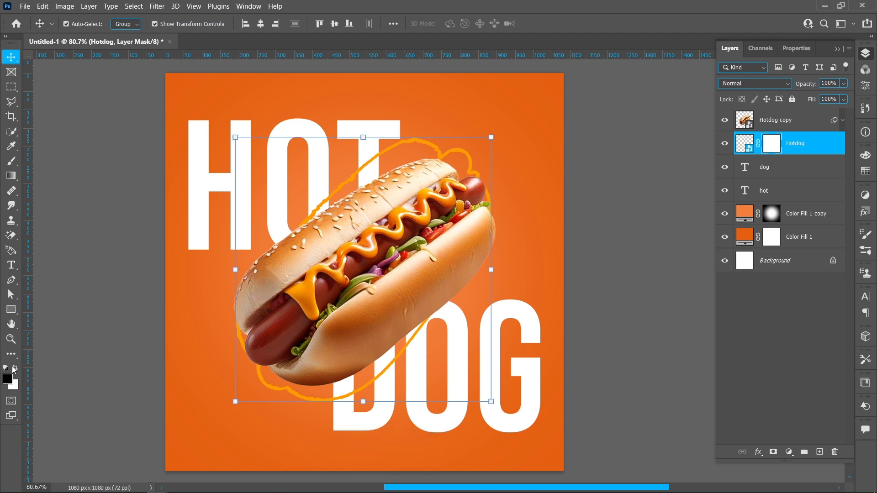
pyautogui.click(11, 161)
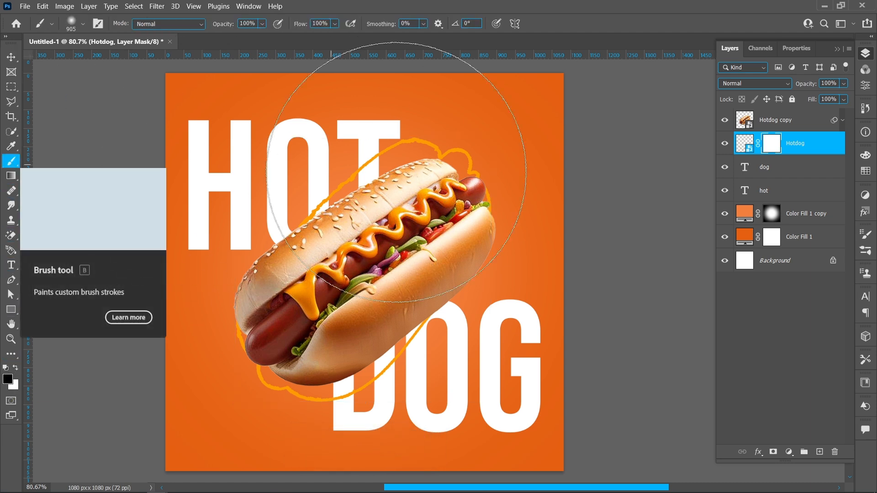
pyautogui.rightClick(435, 178)
pyautogui.moveTo(493, 232); pyautogui.dragTo(560, 234)
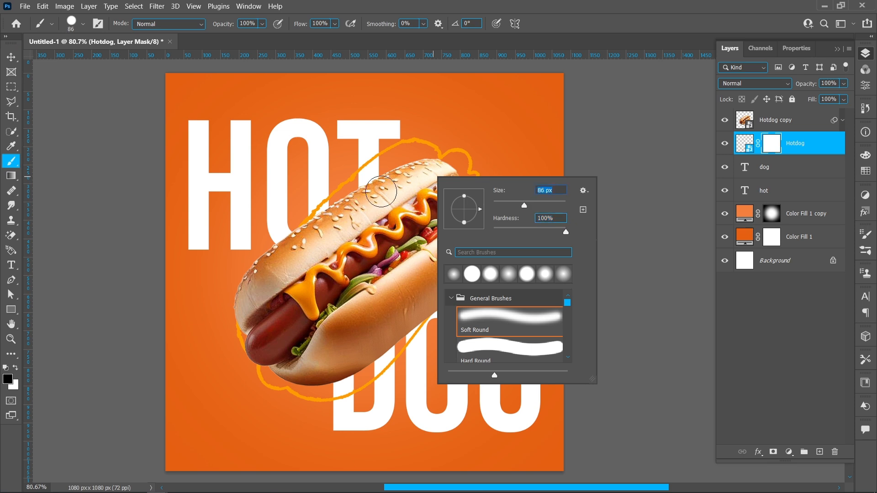
pyautogui.click(381, 192)
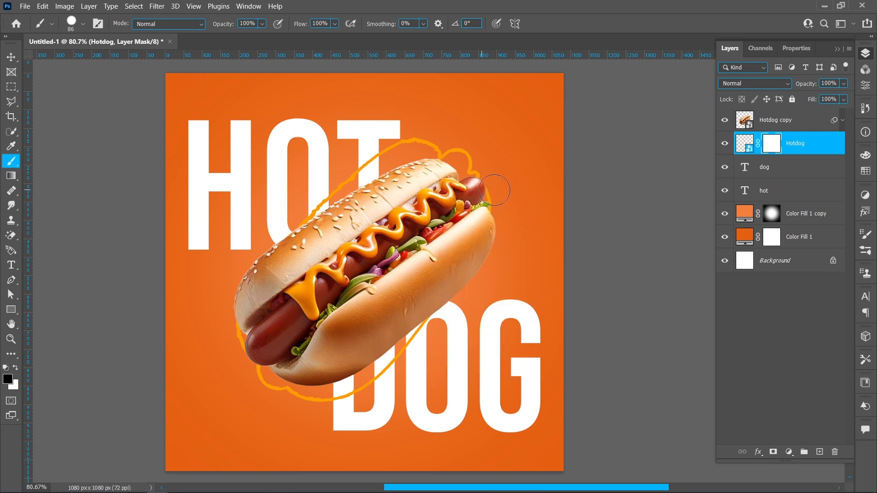
# Step: Select the hot text's pixels and paint black on the Hotdog layer mask where the outline crosses the T
pyautogui.rightClick(745, 197)
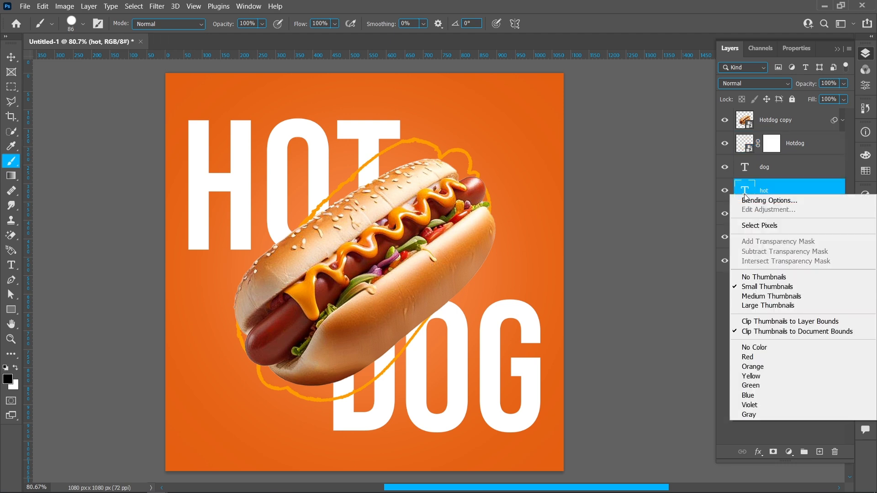
pyautogui.click(747, 227)
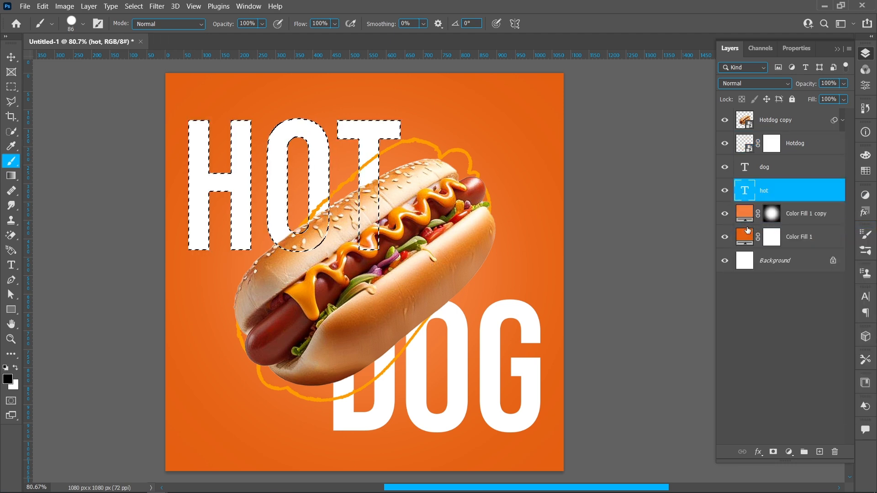
pyautogui.click(771, 143)
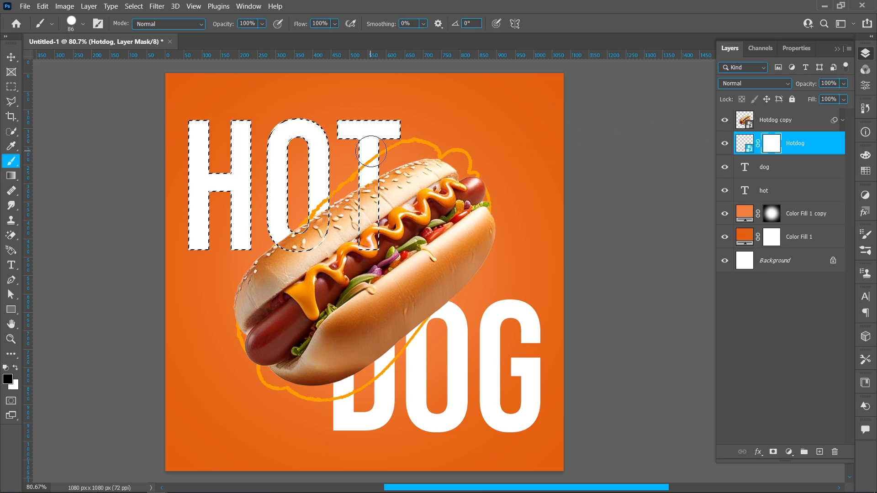
pyautogui.moveTo(368, 157)
pyautogui.mouseDown()
pyautogui.moveTo(370, 176)
pyautogui.moveTo(371, 151)
pyautogui.moveTo(370, 150)
pyautogui.mouseUp()
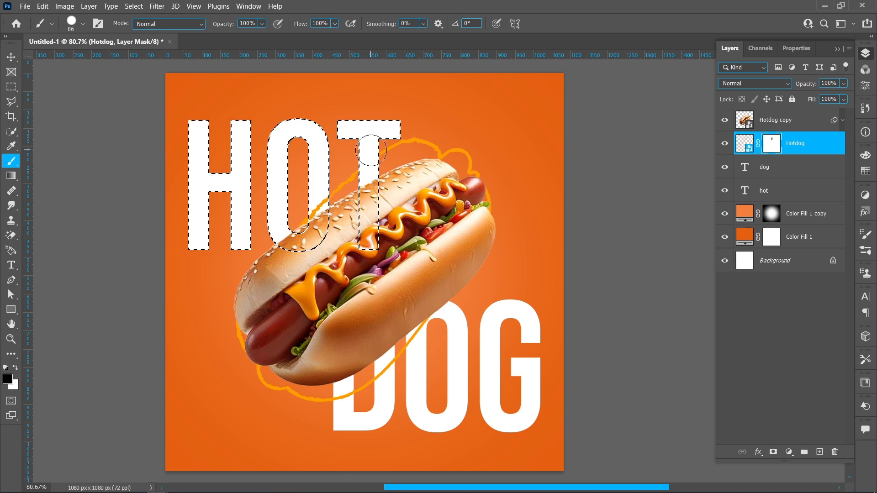
# Step: Select the dog text's pixels, paint black on the Hotdog mask where the outline crosses the D and O, and deselect
pyautogui.rightClick(745, 166)
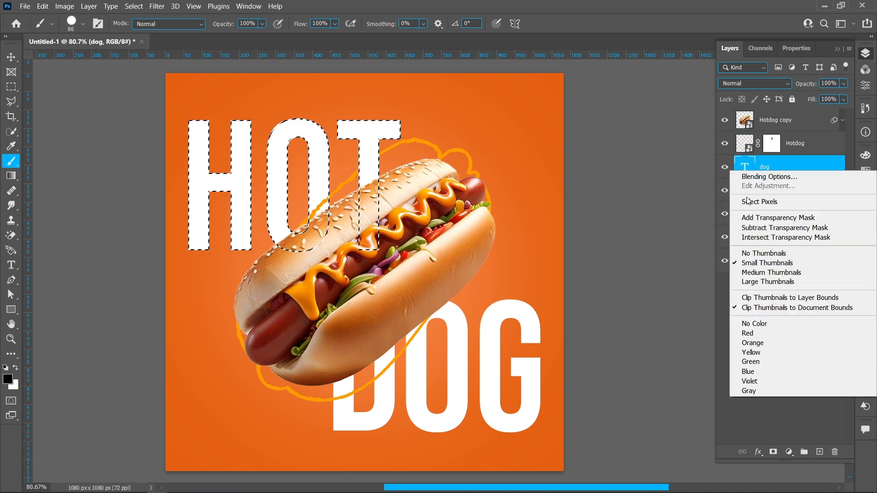
pyautogui.click(748, 203)
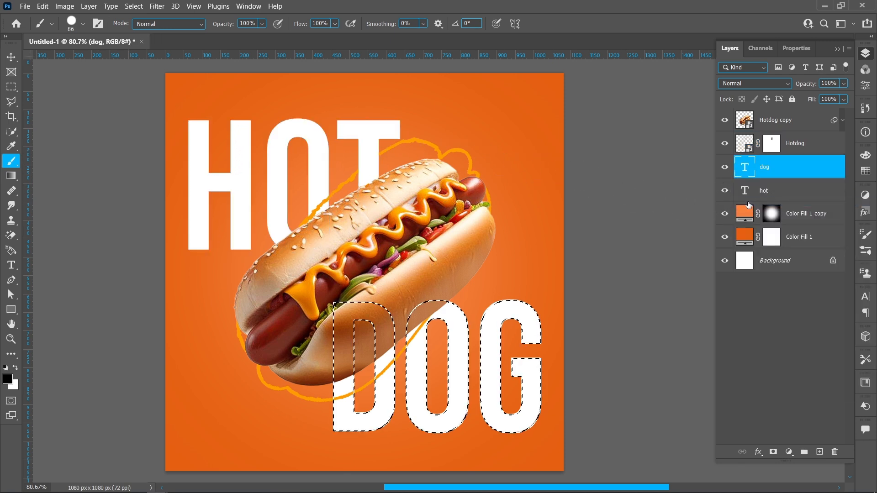
pyautogui.click(771, 143)
pyautogui.moveTo(426, 315)
pyautogui.mouseDown()
pyautogui.moveTo(396, 340)
pyautogui.moveTo(386, 361)
pyautogui.mouseUp()
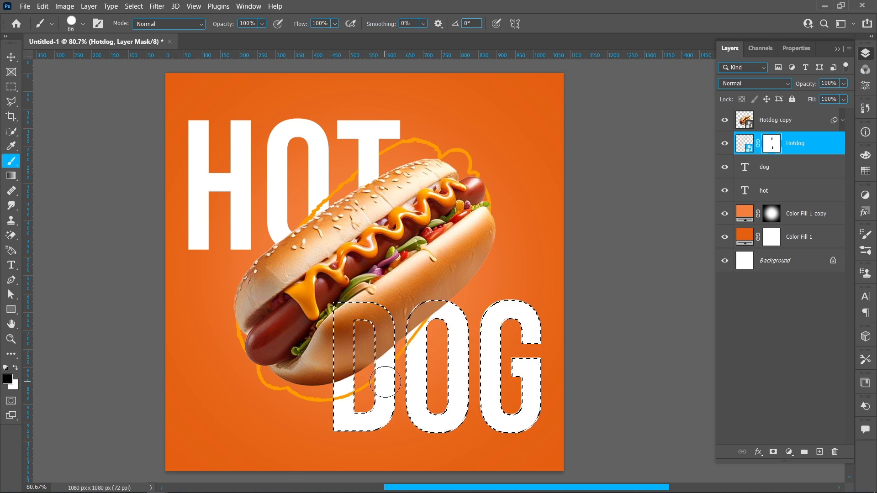
pyautogui.click(134, 6)
pyautogui.click(145, 28)
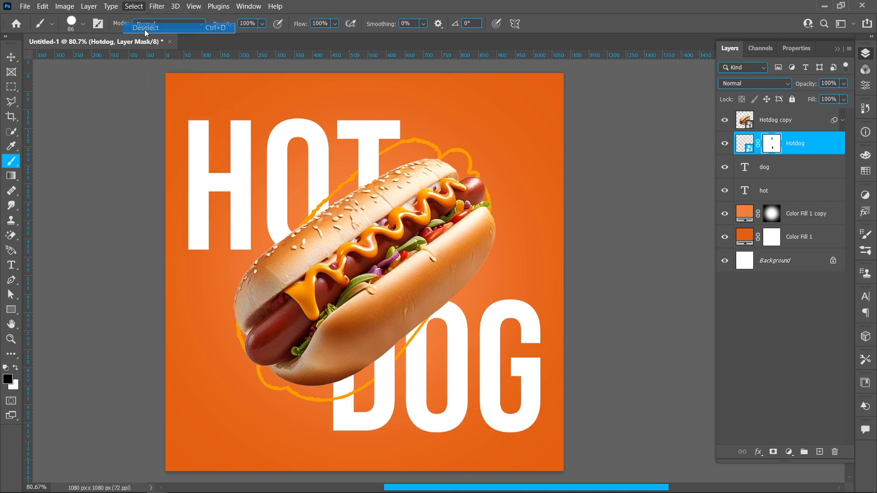
# Step: Add a Multiply drop shadow to the Hotdog copy layer with 64% opacity, a 75° angle and 24 px distance
pyautogui.click(11, 56)
pyautogui.click(378, 239)
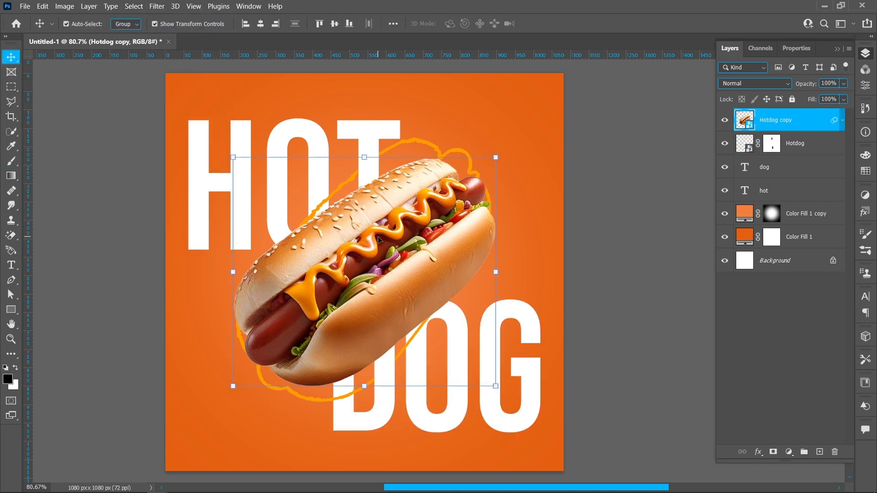
pyautogui.click(756, 453)
pyautogui.click(758, 452)
pyautogui.moveTo(679, 118); pyautogui.dragTo(827, 129)
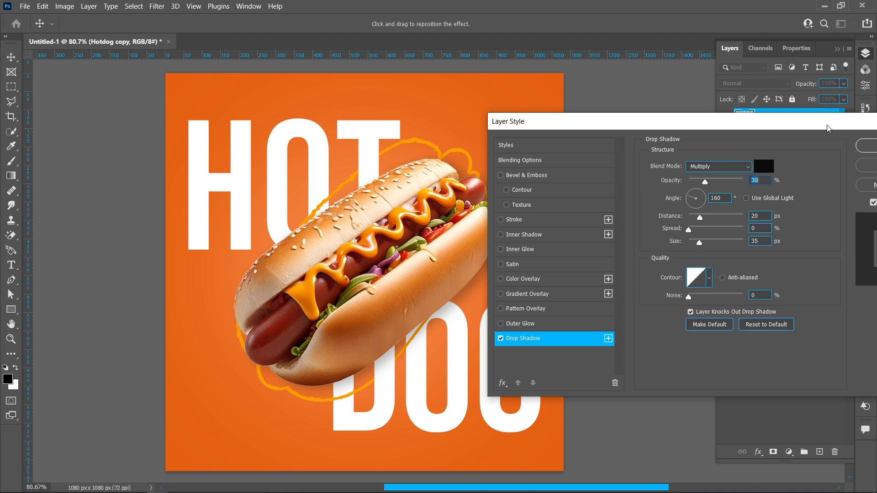
pyautogui.moveTo(711, 179); pyautogui.dragTo(723, 178)
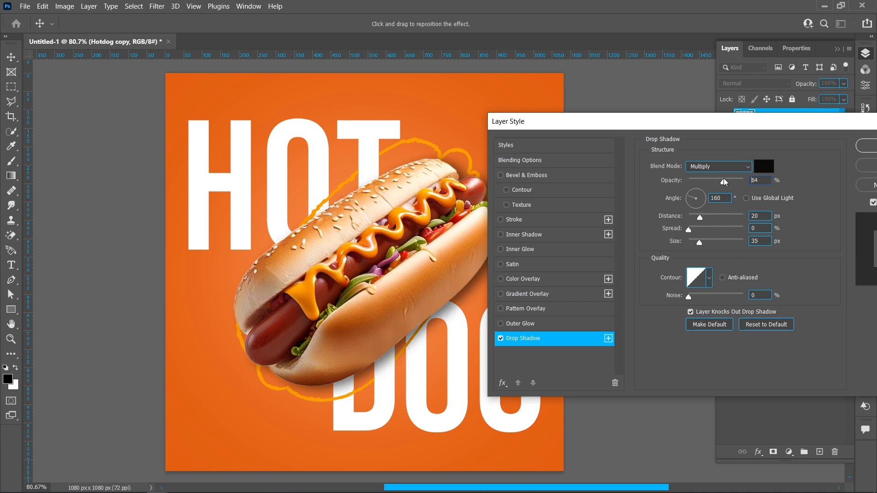
pyautogui.moveTo(455, 265); pyautogui.dragTo(446, 272)
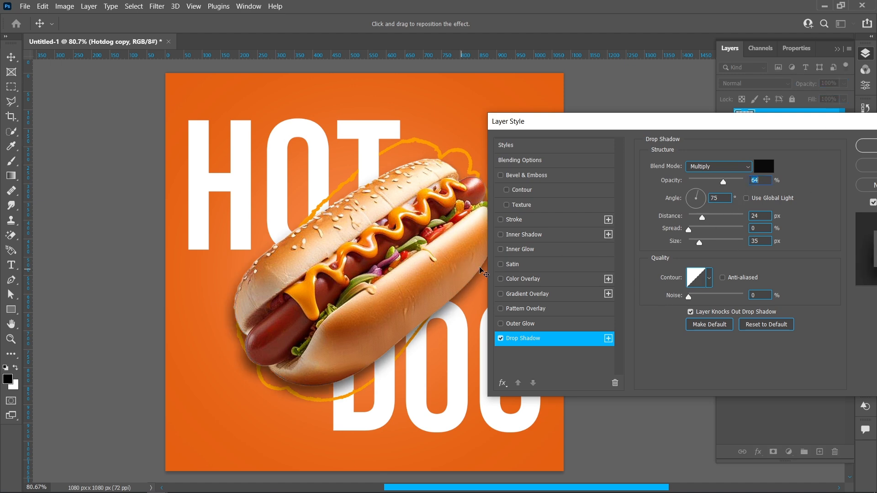
# Step: Fine-tune the hotdog drop shadow's angle to 76°
pyautogui.moveTo(711, 199); pyautogui.dragTo(725, 198)
pyautogui.hotkey('shift', 'Down')
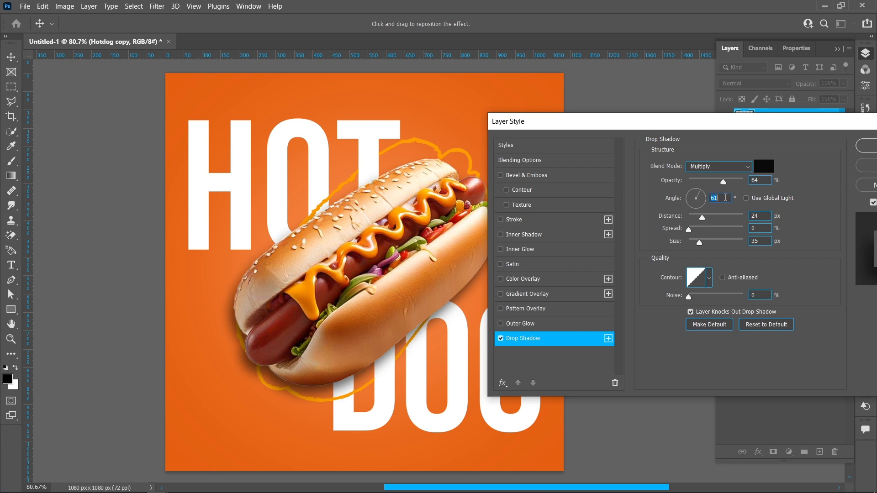
pyautogui.press('Down')
pyautogui.press('Down')
pyautogui.press('Up')
pyautogui.press('Up')
pyautogui.press('Up')
pyautogui.press('Up')
pyautogui.press('Up')
pyautogui.press('Up')
pyautogui.press('Up')
pyautogui.press('Up')
pyautogui.press('Up')
pyautogui.press('Up')
pyautogui.press('Up')
pyautogui.press('Up')
pyautogui.press('Up')
pyautogui.press('Up')
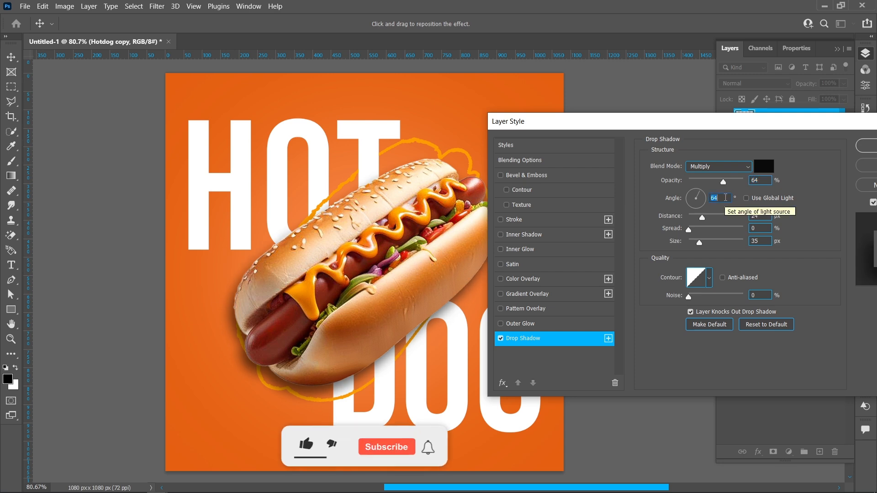
pyautogui.moveTo(640, 123); pyautogui.dragTo(658, 111)
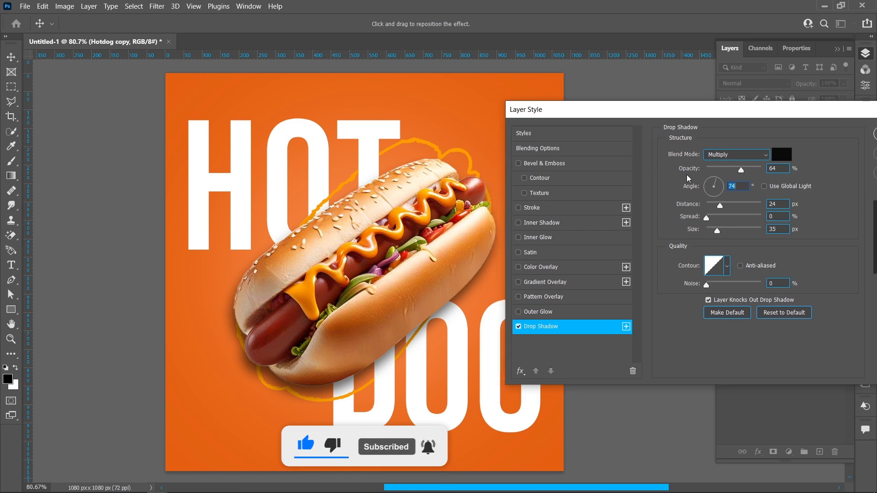
pyautogui.press('Up')
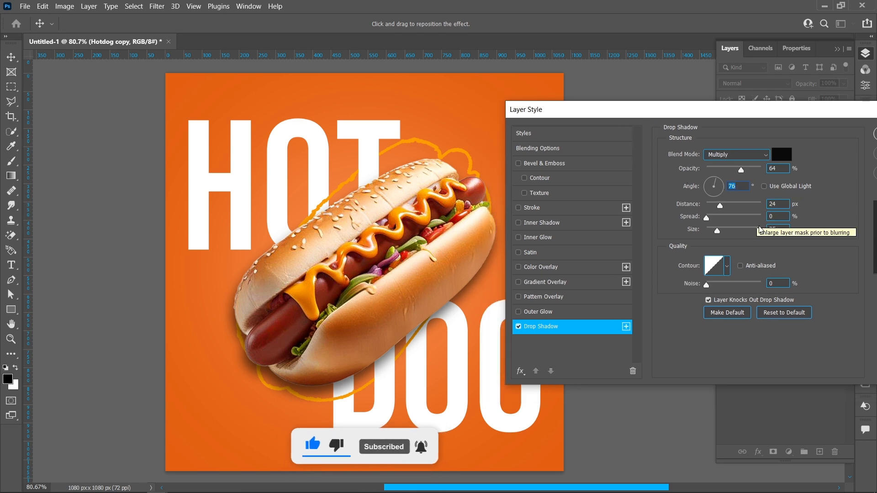
# Step: Set the hotdog's drop shadow to 50% opacity, 75° angle, 35 px distance and 30 px size, and apply it
pyautogui.click(776, 168)
pyautogui.scroll(-7, 776, 168)
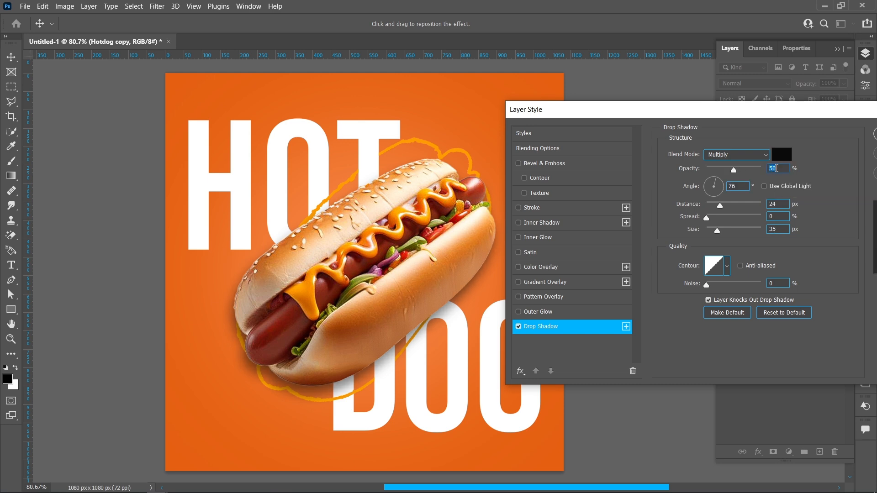
pyautogui.scroll(7, 781, 205)
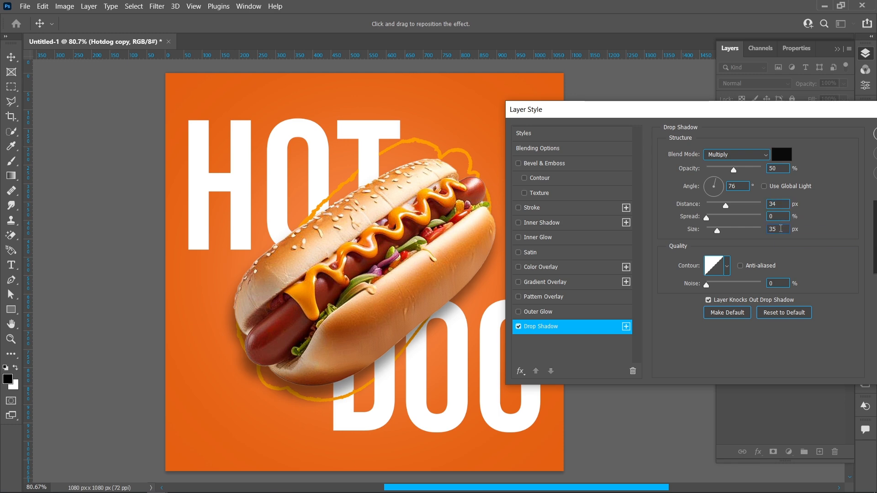
pyautogui.click(780, 228)
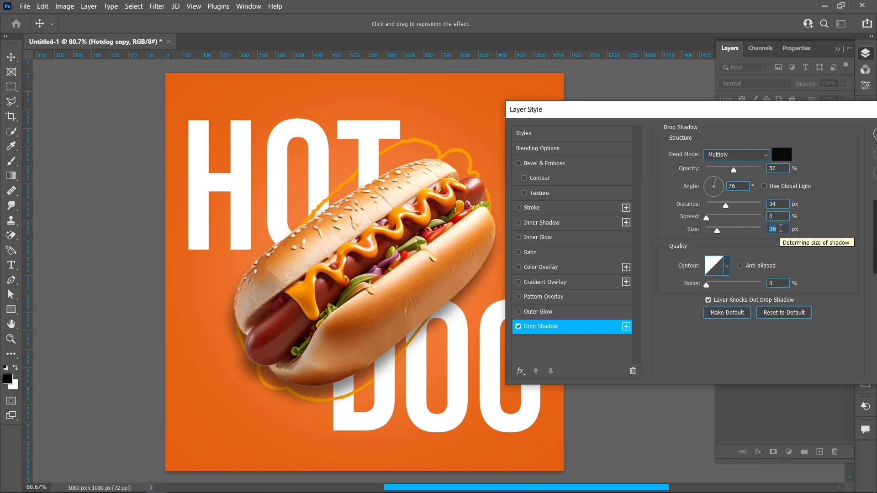
pyautogui.scroll(-1, 780, 229)
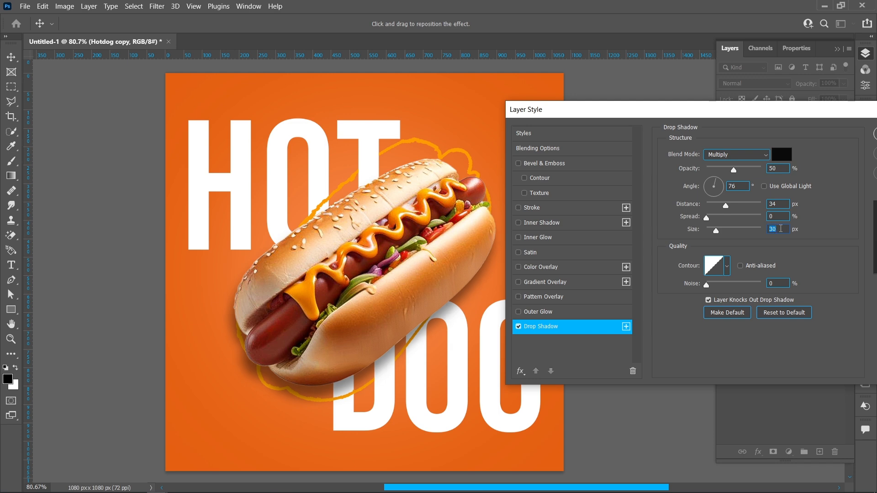
pyautogui.scroll(1, 773, 202)
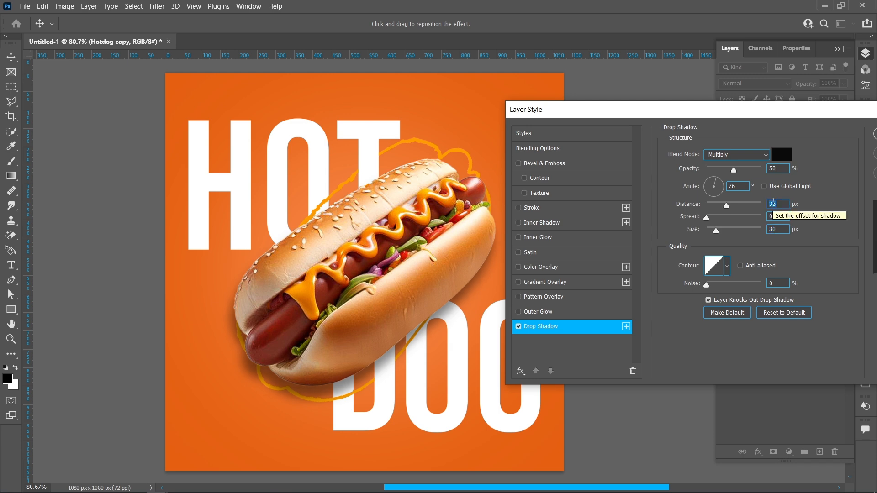
pyautogui.click(738, 187)
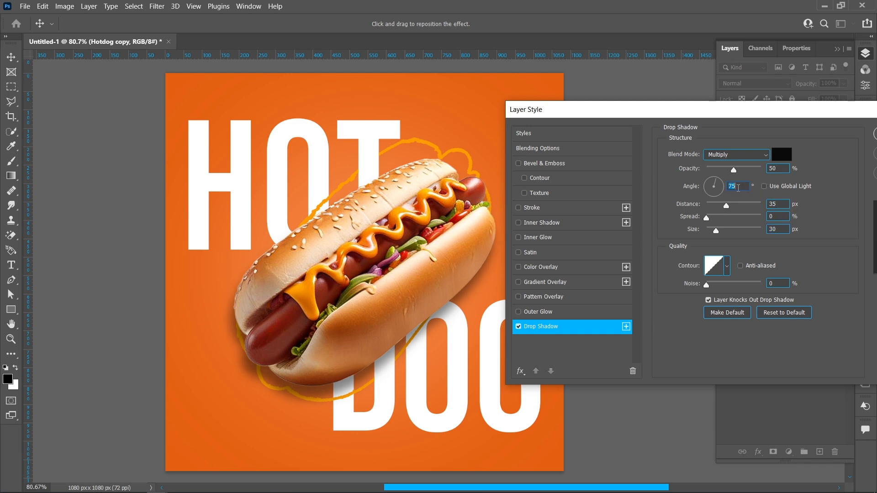
pyautogui.moveTo(776, 109); pyautogui.dragTo(600, 93)
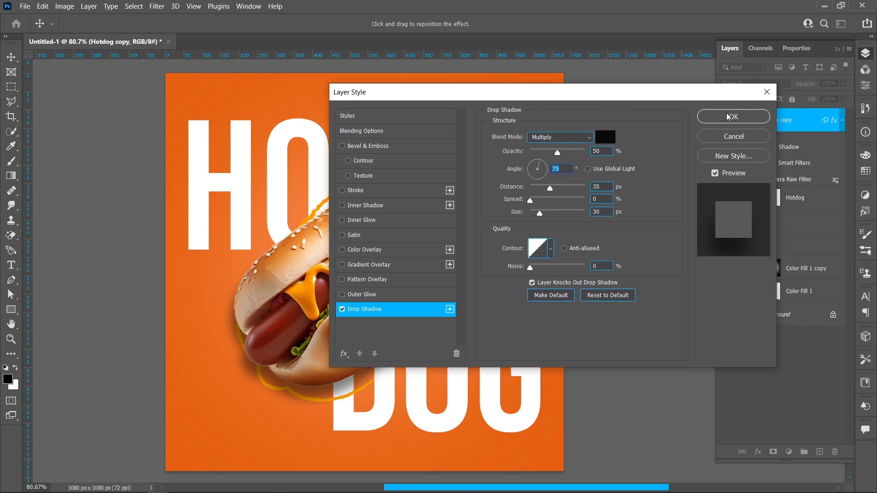
pyautogui.click(728, 116)
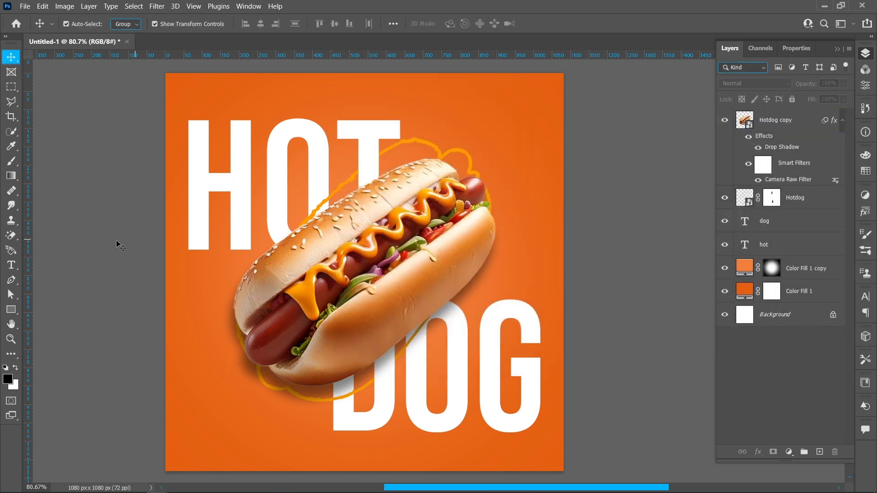
# Step: Start a new text layer in the poster's lower-left corner, formatted in Arial Regular at 30 pt
pyautogui.click(10, 264)
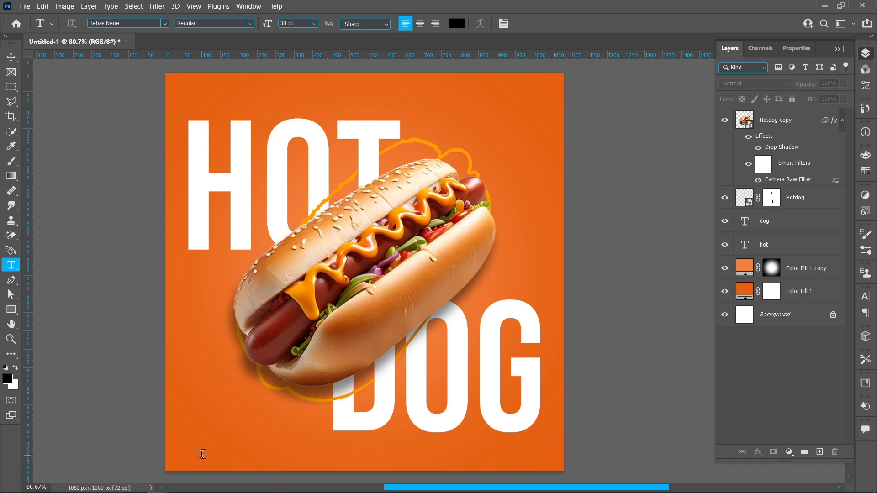
pyautogui.click(182, 448)
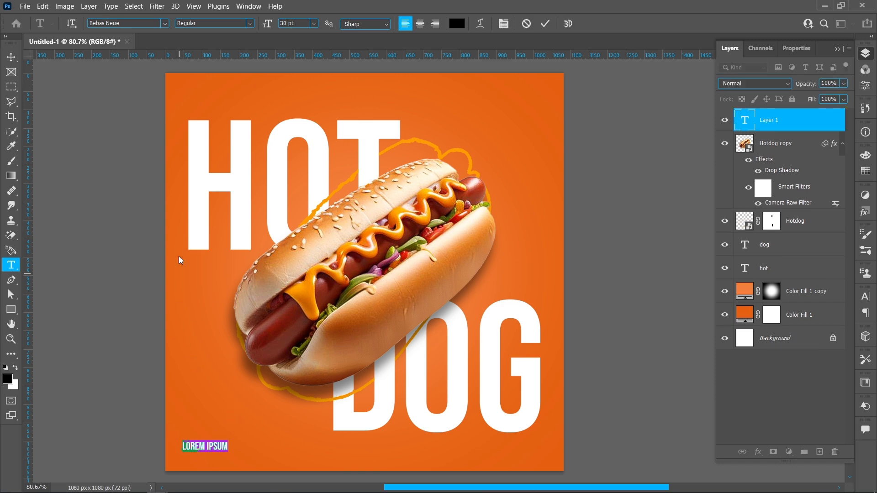
pyautogui.click(164, 23)
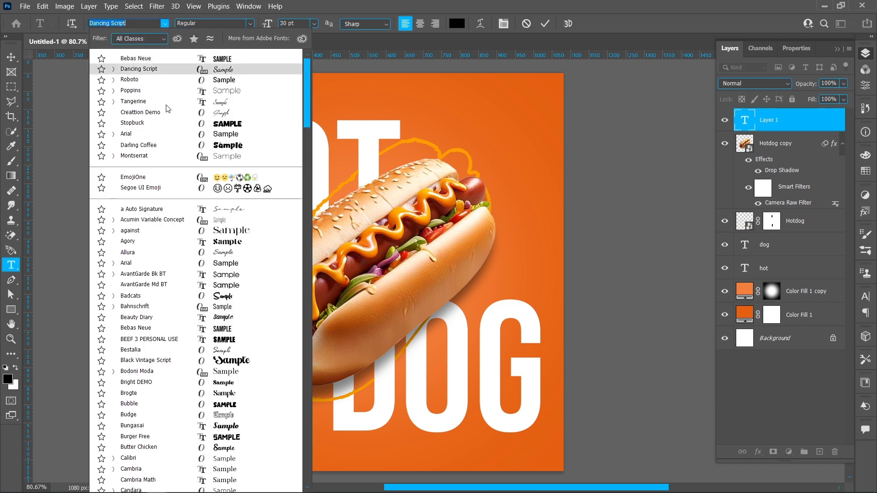
pyautogui.click(168, 137)
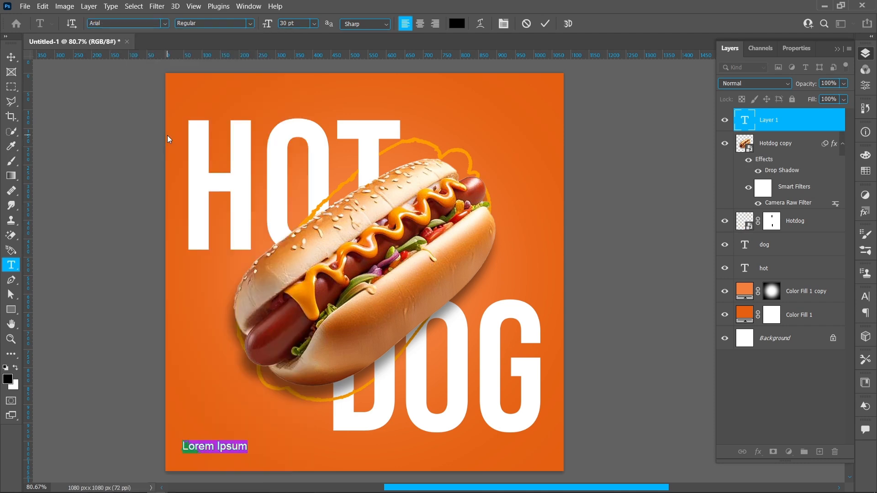
pyautogui.click(314, 23)
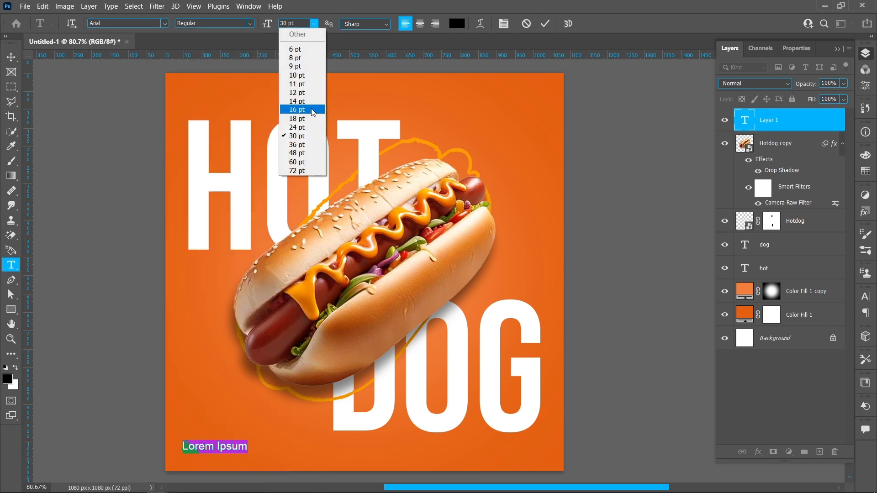
pyautogui.click(308, 135)
pyautogui.click(249, 25)
pyautogui.click(249, 37)
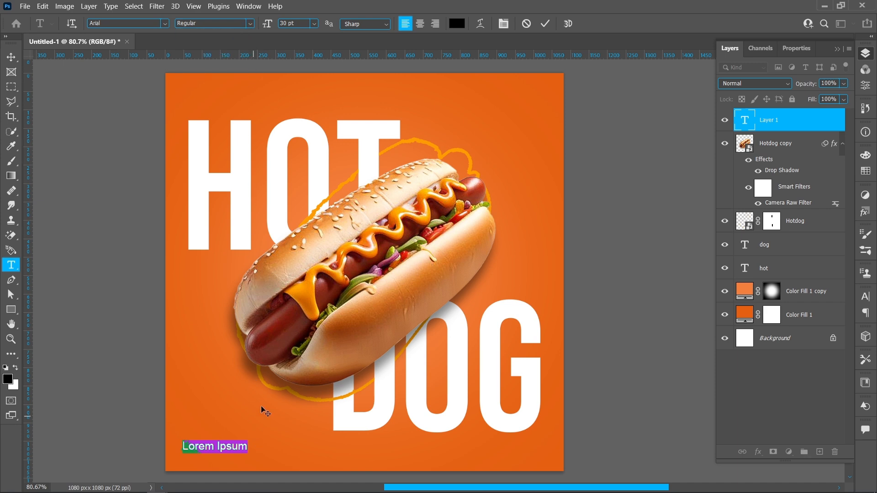
# Step: Set the new text's color to white (ffffff) and enter #hotdog as its content
pyautogui.click(456, 24)
pyautogui.write('ffffff')
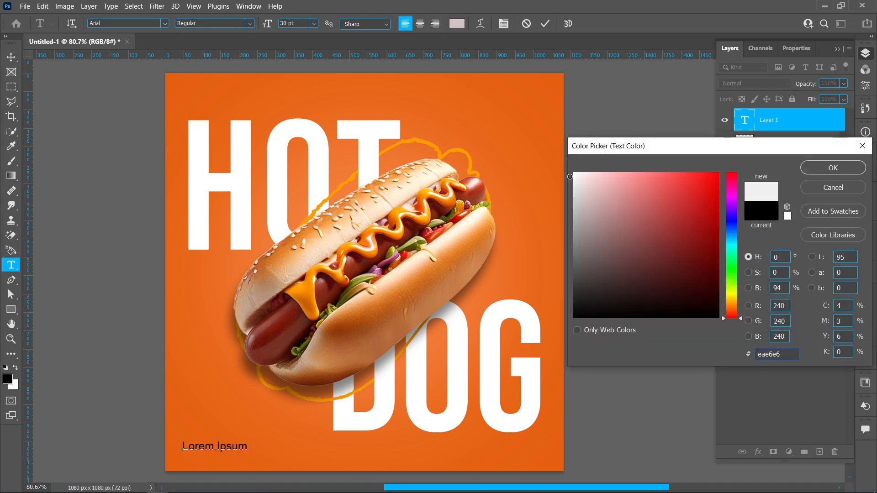
pyautogui.click(834, 168)
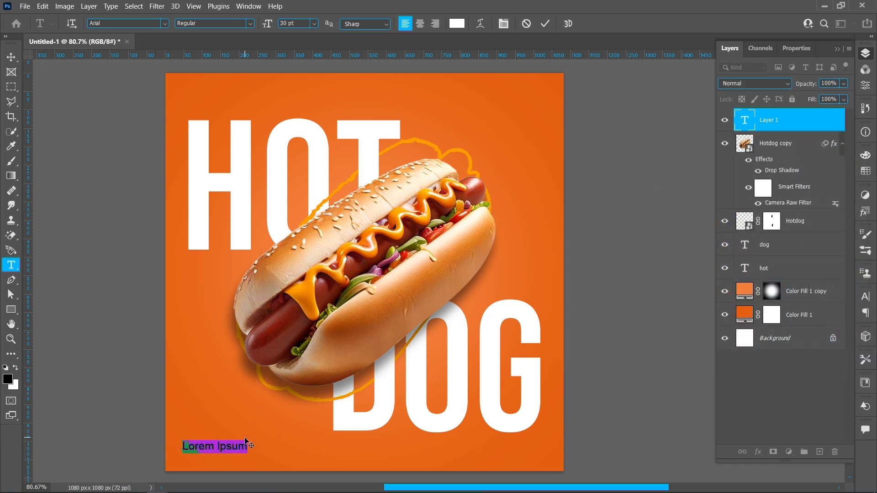
pyautogui.write('#hotdog')
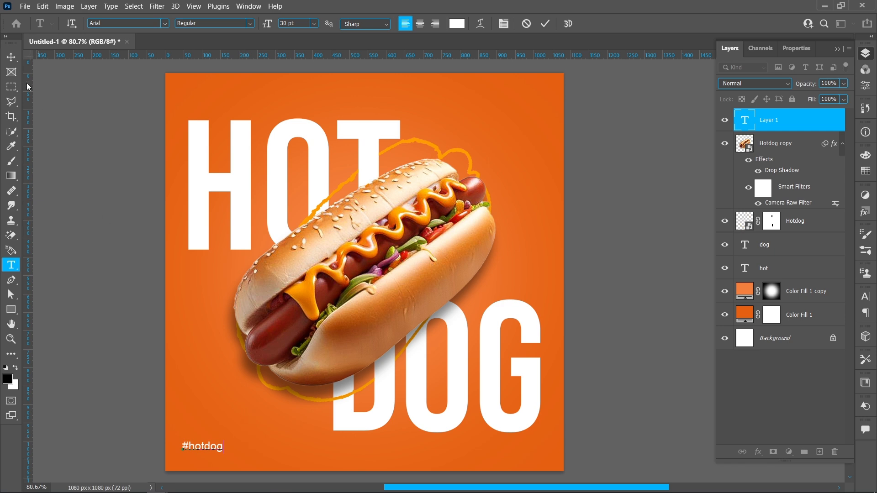
pyautogui.click(11, 57)
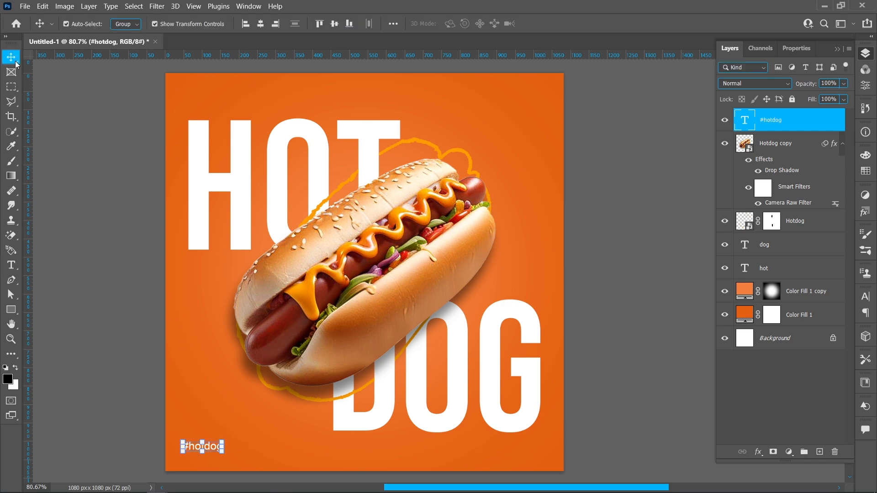
# Step: Shift the hashtag slightly right, in line with the H of HOT, and extend it to read #hotdogpost
pyautogui.moveTo(215, 449); pyautogui.dragTo(221, 450)
pyautogui.doubleClick(221, 448)
pyautogui.click(228, 446)
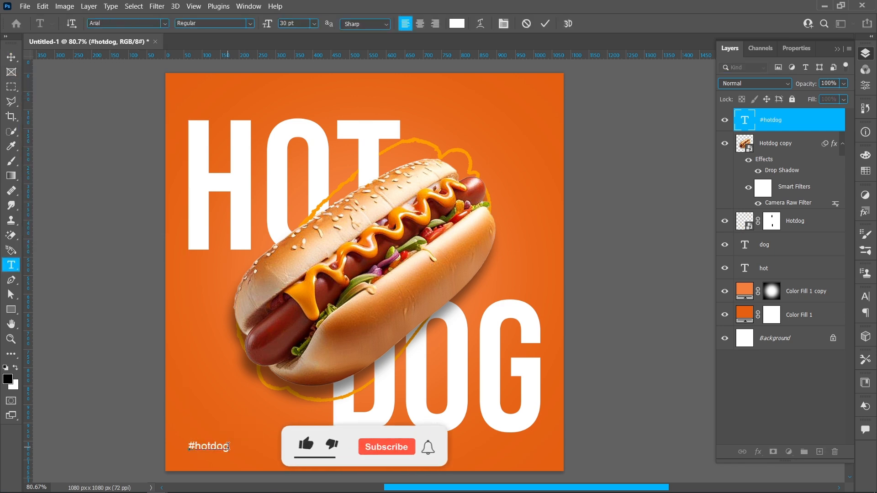
pyautogui.write('post')
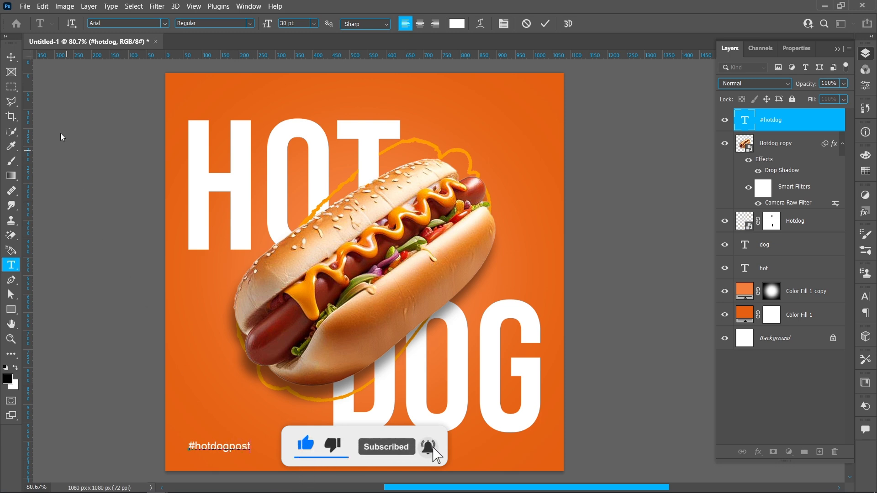
pyautogui.click(11, 56)
# Step: Copy the BURGER-LOGO layer from the hot speacial burger (1).psdc document into the poster's upper-right corner, aligned above the heading, and deselect it
pyautogui.click(219, 41)
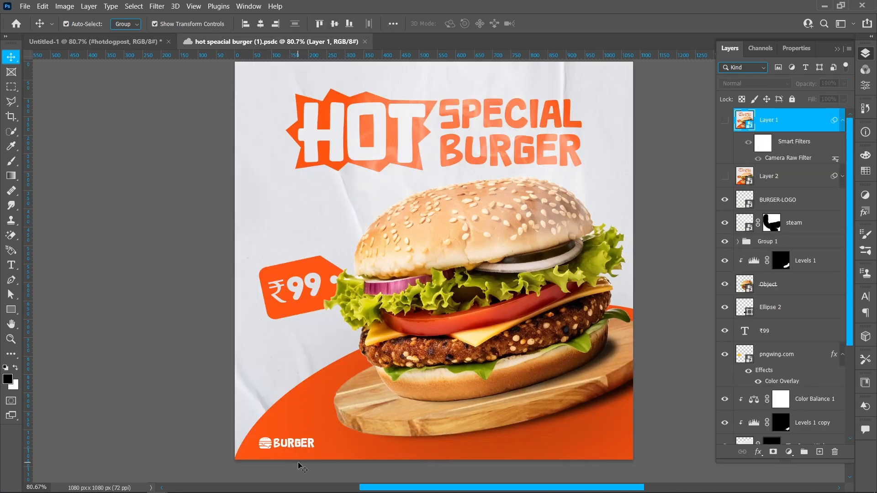
pyautogui.moveTo(301, 455); pyautogui.dragTo(157, 43)
pyautogui.moveTo(506, 103); pyautogui.dragTo(531, 99)
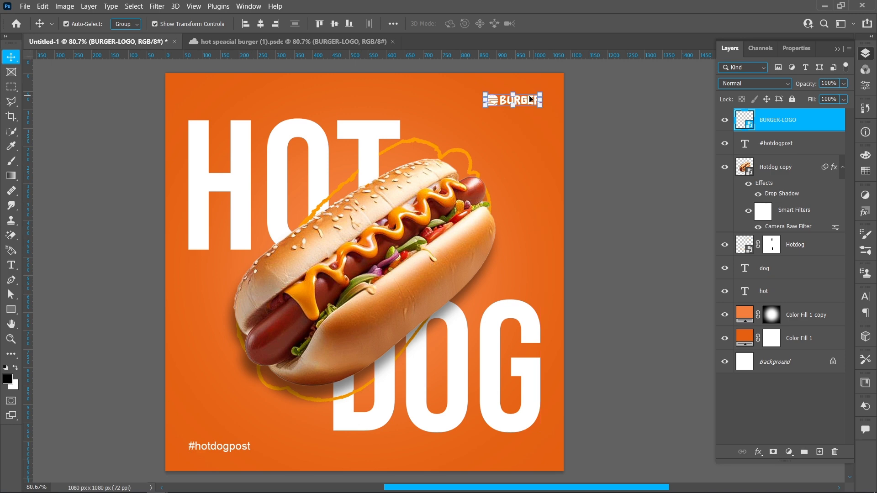
pyautogui.click(620, 159)
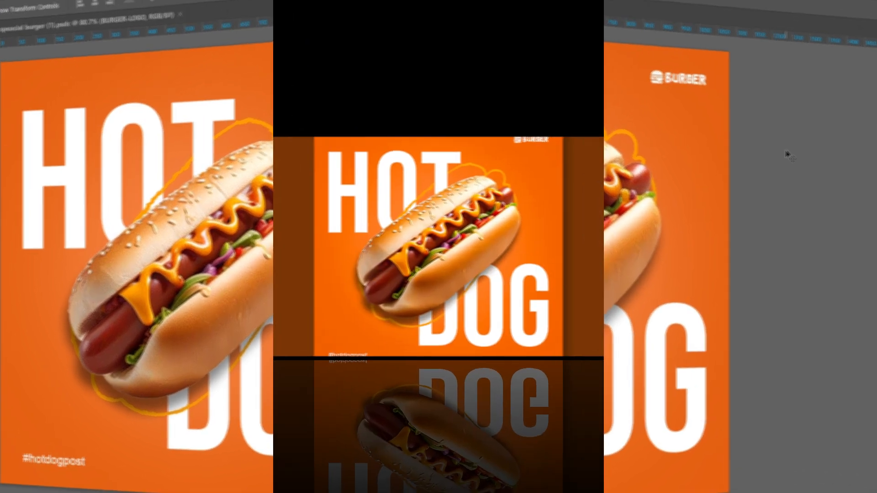